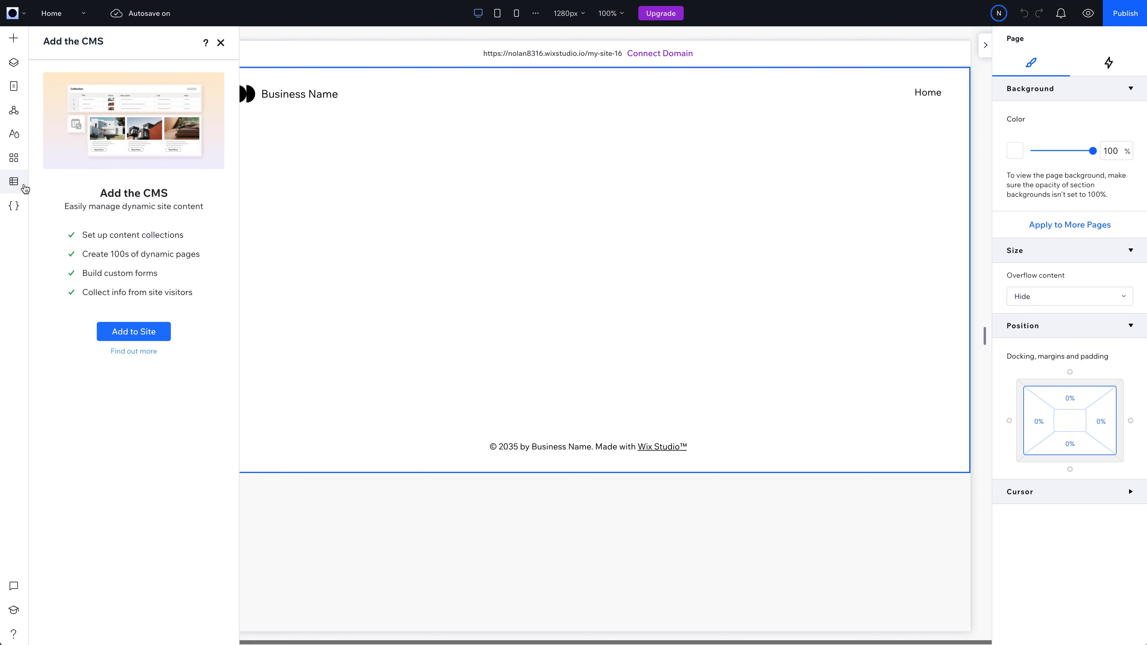
Add the CMS to the site and browse the preset layouts for collections.
{"action": "left_click", "coordinate": [135, 334]}
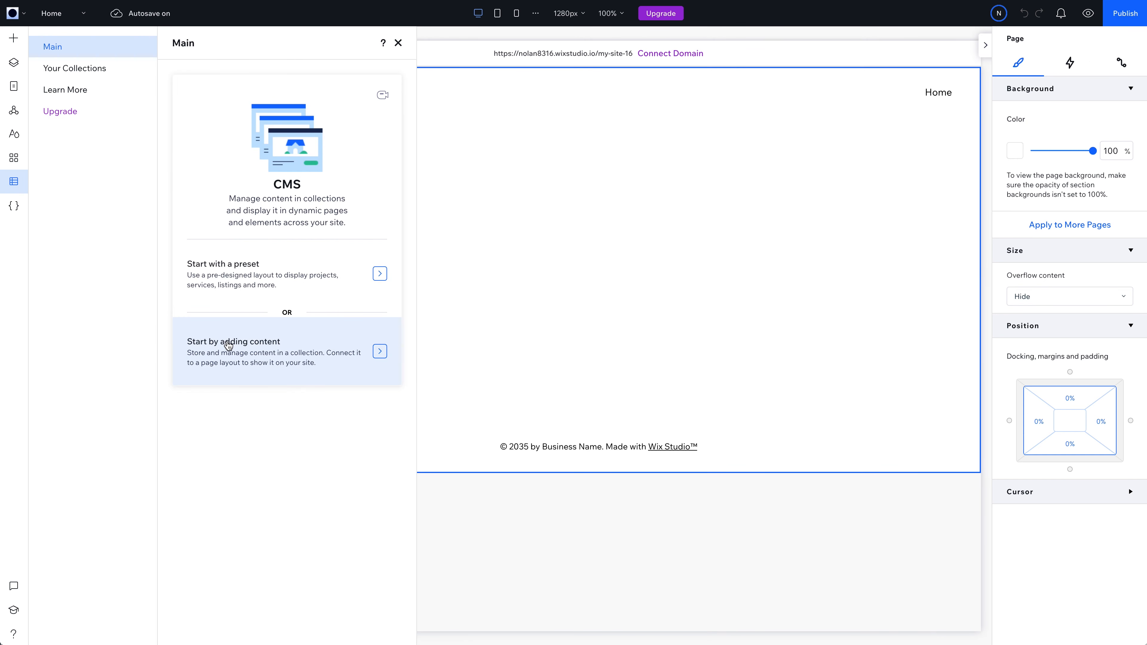
{"action": "left_click", "coordinate": [252, 286]}
{"action": "scroll", "coordinate": [413, 317], "scroll_direction": "down", "scroll_amount": 4}
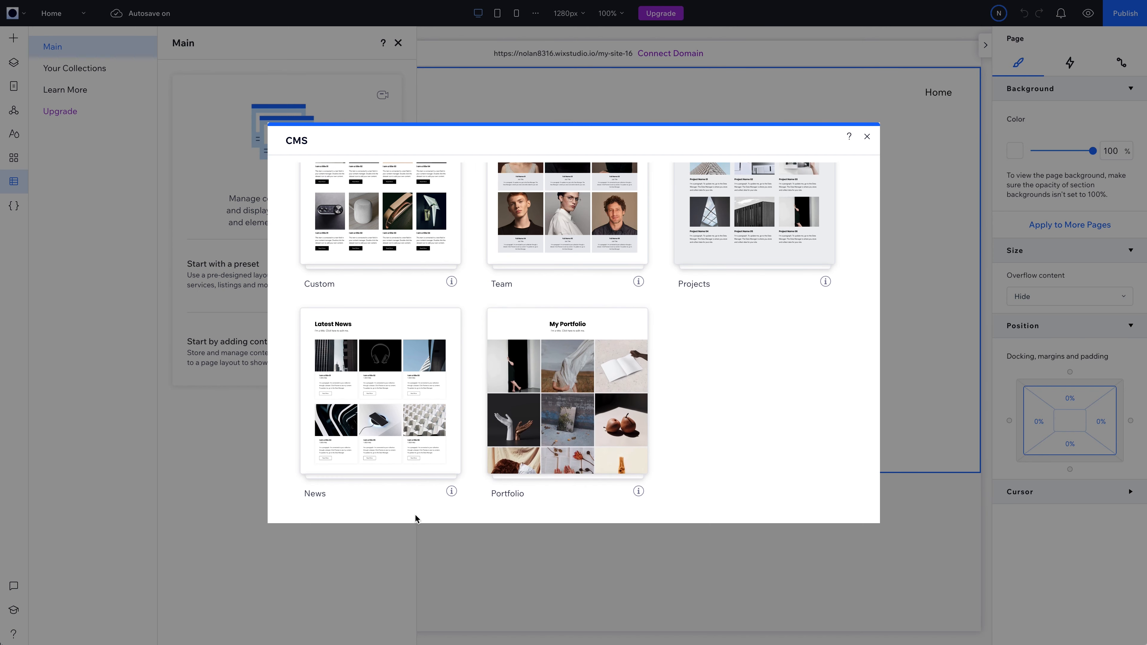
{"action": "left_click", "coordinate": [868, 137]}
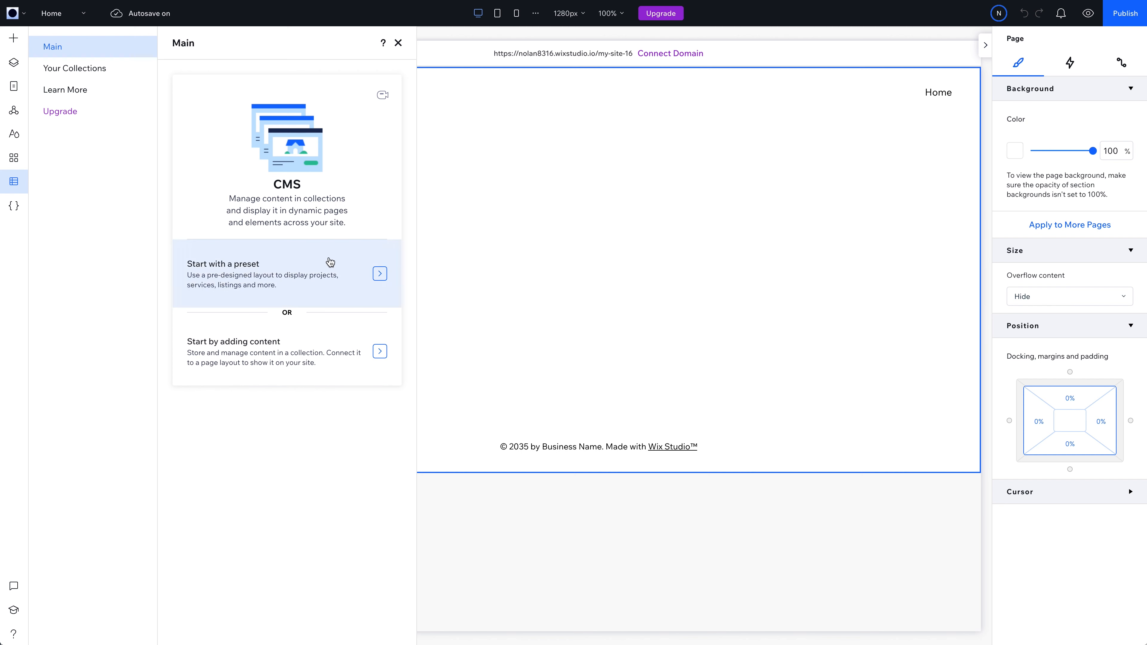
Start a new content collection using the AI creator and name it Locations.
{"action": "left_click", "coordinate": [243, 362]}
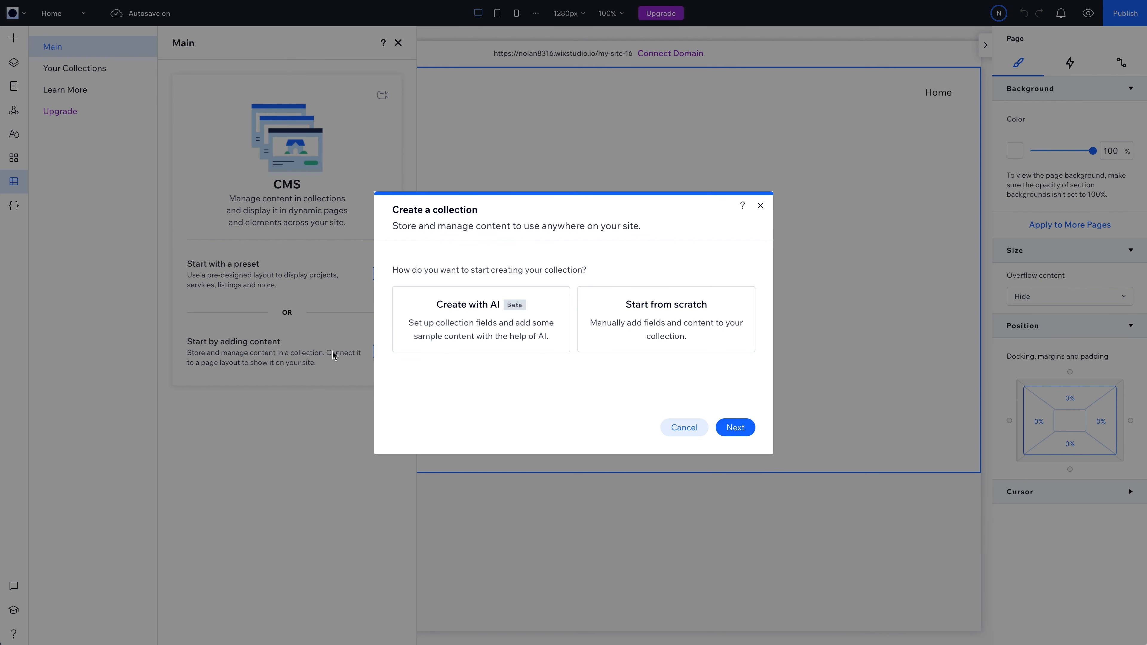
{"action": "left_click", "coordinate": [472, 314]}
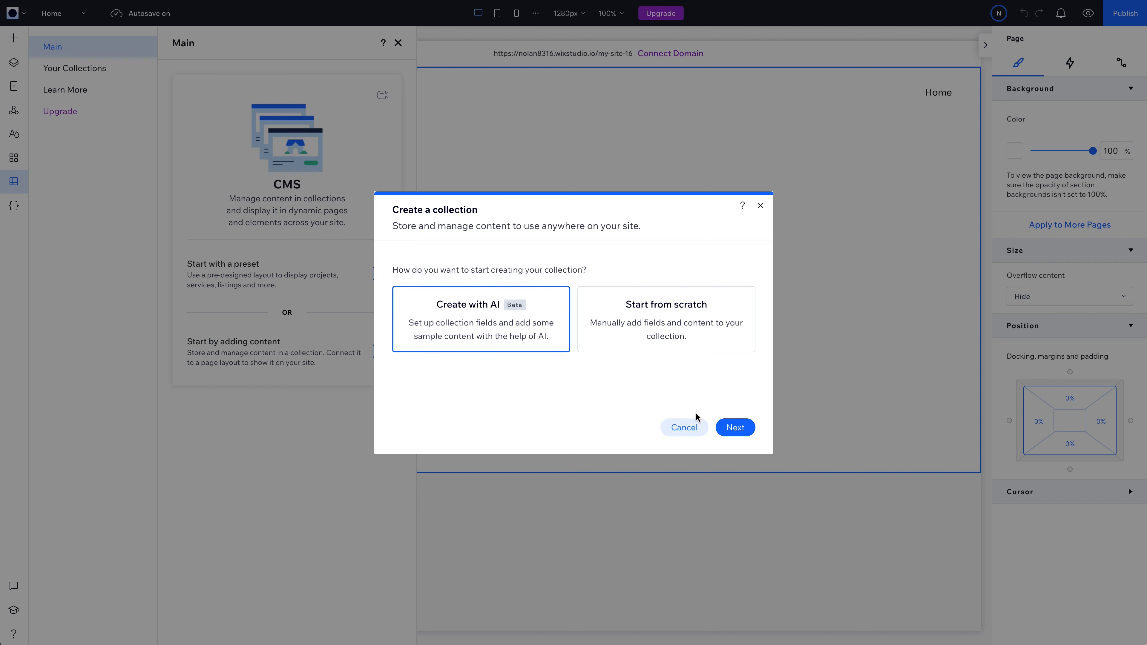
{"action": "left_click", "coordinate": [735, 427]}
{"action": "type", "text": "Locations"}
{"action": "key", "text": "Tab"}
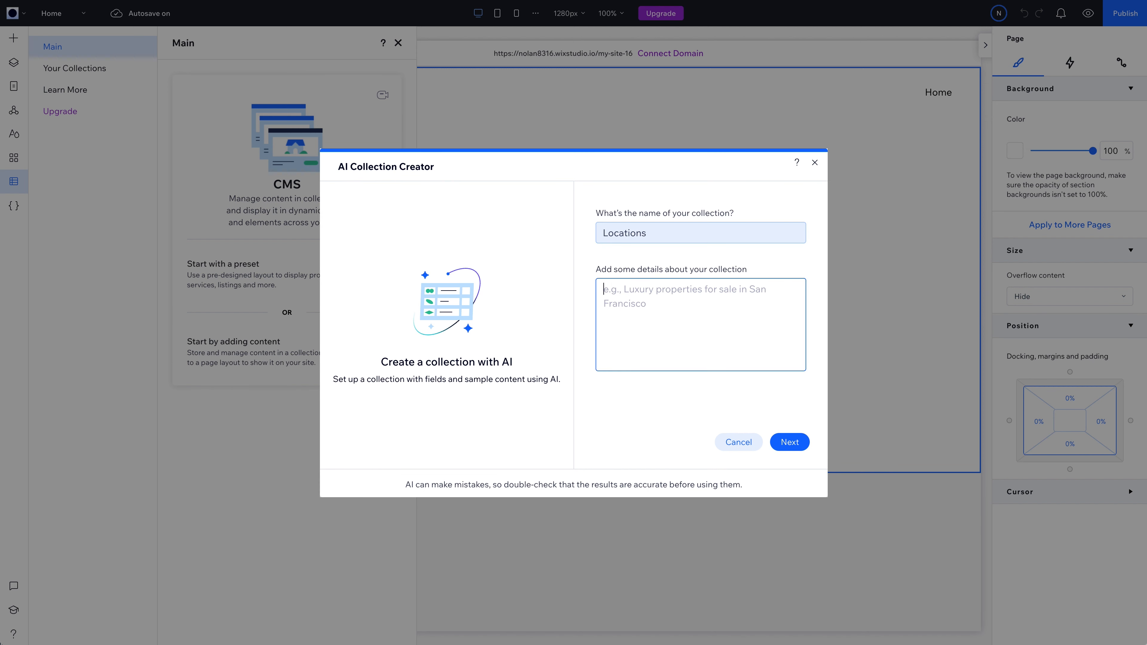
Create the collection from the details "Office locations for our large company. Fields should include an image of the office, the address, and the name of the location".
{"action": "type", "text": "Office locations for our large company. Fields should include an image of the"}
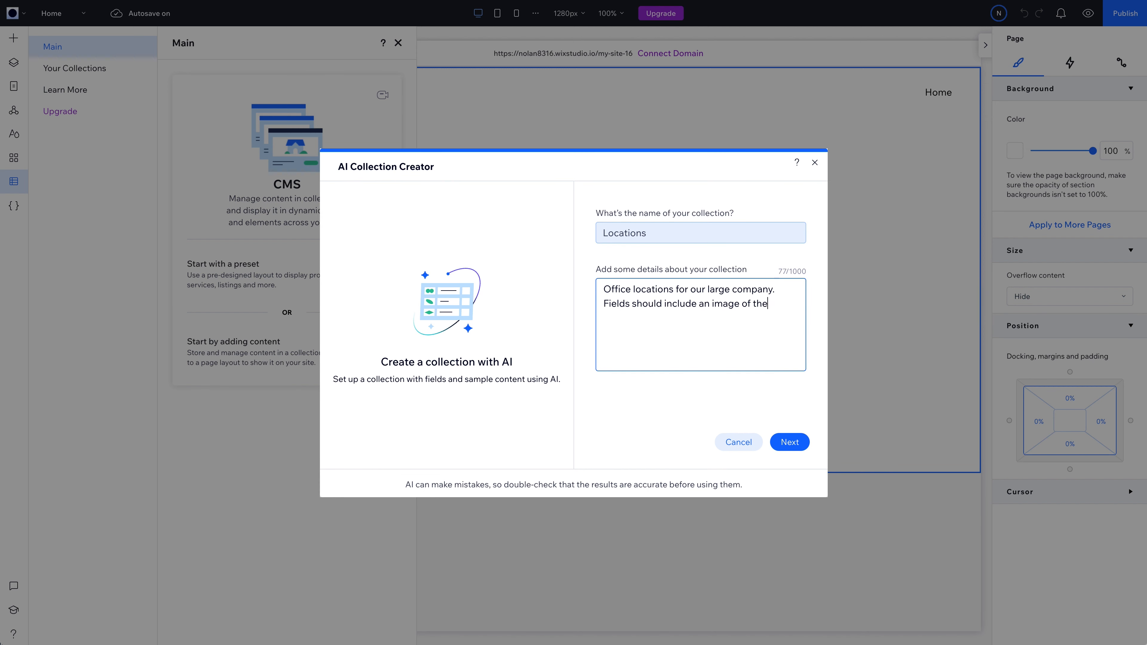
{"action": "type", "text": " office, the address, and the name of the location"}
{"action": "left_click", "coordinate": [790, 442]}
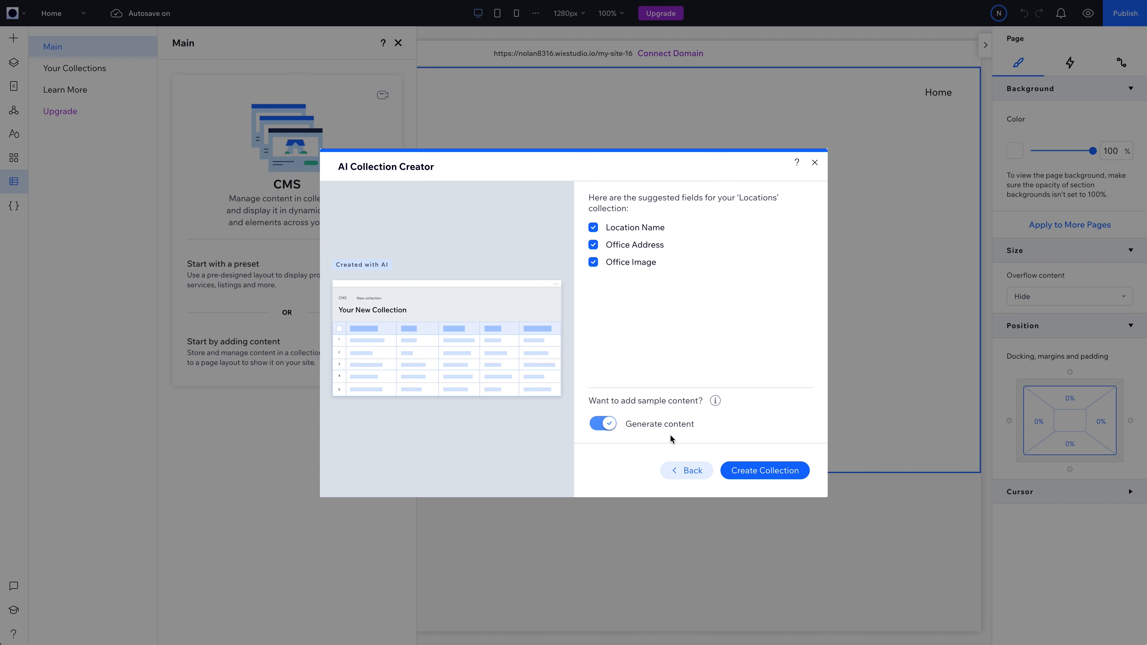
{"action": "left_click", "coordinate": [763, 471]}
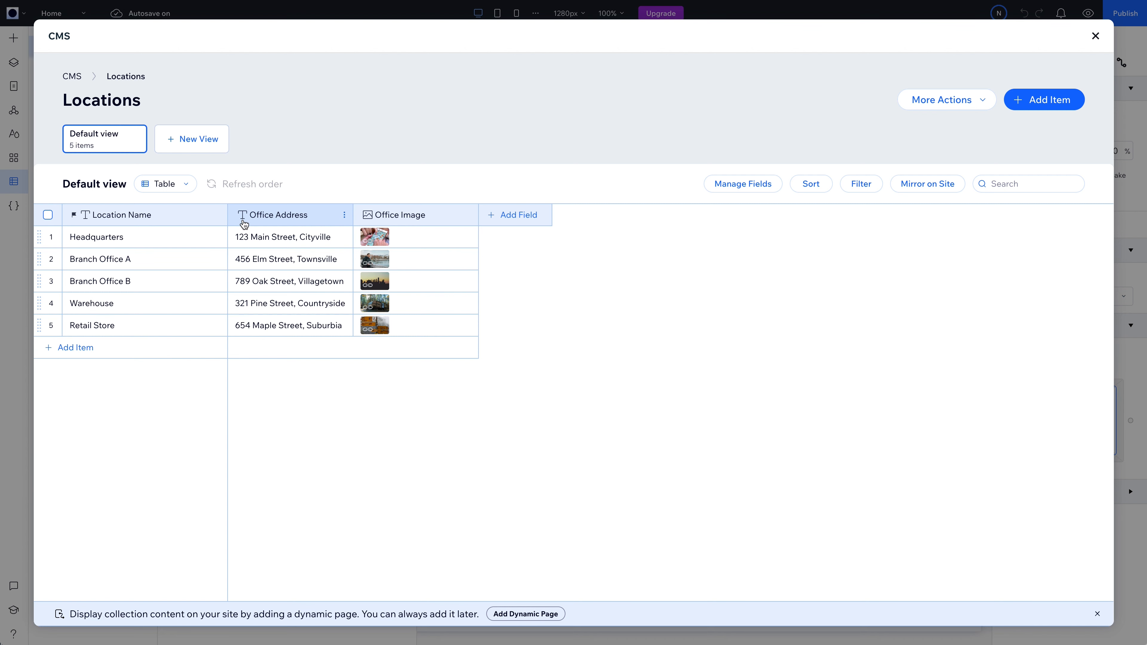
Change the field type of the Office Address field to Address and save the change.
{"action": "left_click", "coordinate": [244, 221]}
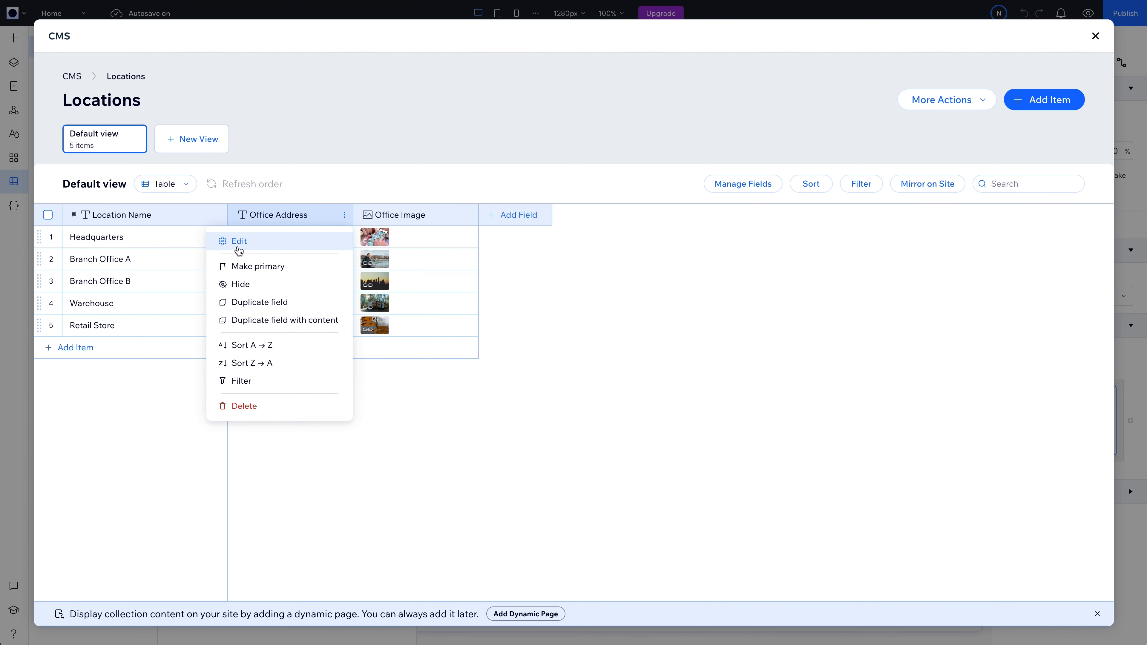
{"action": "left_click", "coordinate": [238, 249]}
{"action": "left_click", "coordinate": [592, 297]}
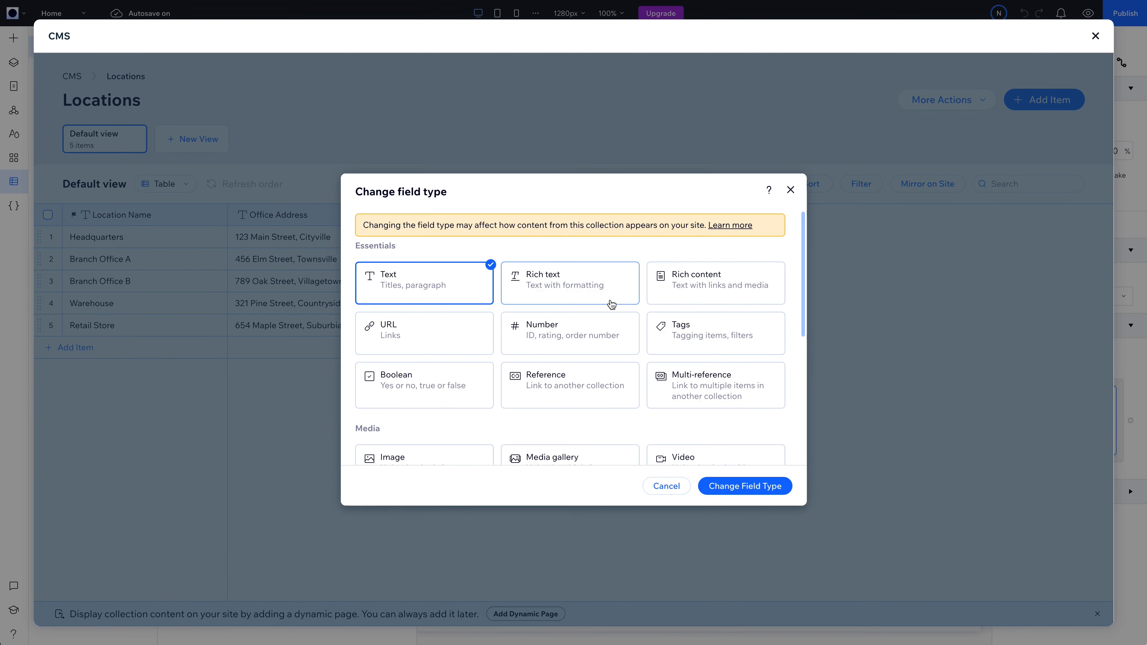
{"action": "scroll", "coordinate": [556, 303], "scroll_direction": "down", "scroll_amount": 6}
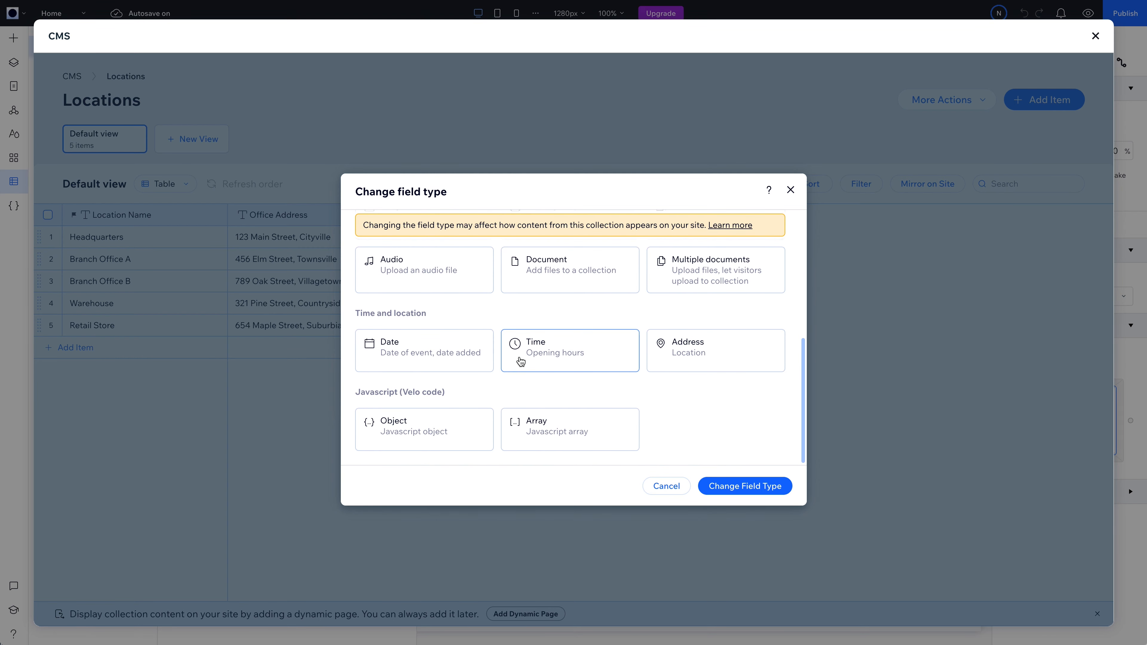
{"action": "left_click", "coordinate": [686, 361]}
{"action": "left_click", "coordinate": [729, 488]}
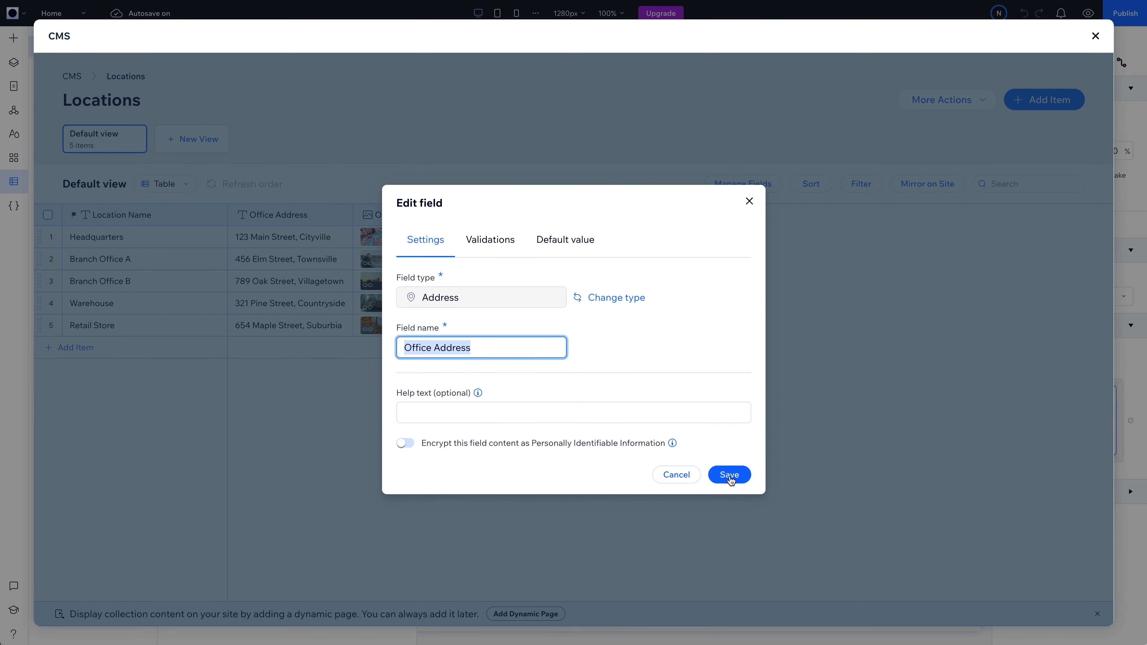
{"action": "left_click", "coordinate": [729, 475]}
{"action": "left_click", "coordinate": [681, 421]}
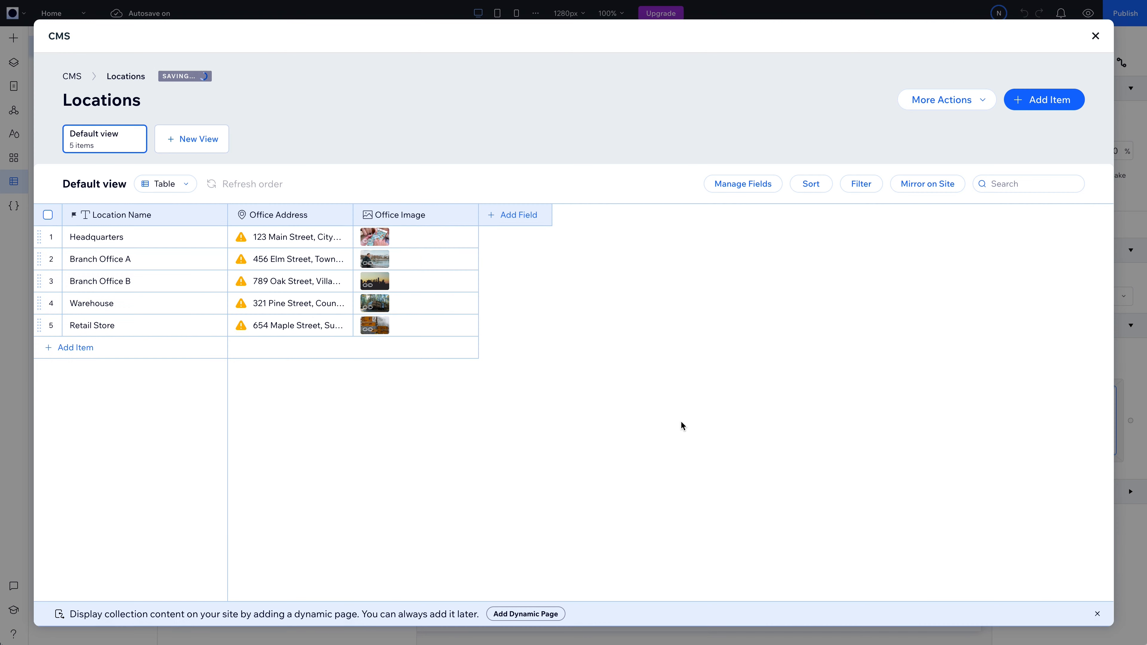
Convert the Office Address values of all five locations to the address format.
{"action": "mouse_move", "coordinate": [241, 237]}
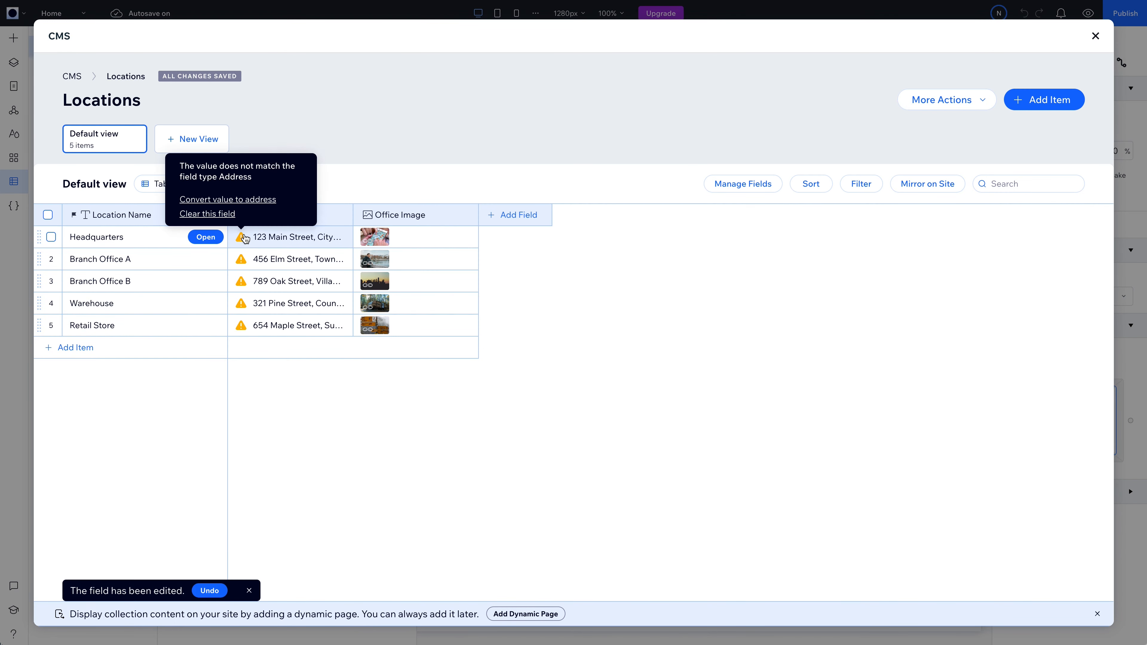
{"action": "left_click", "coordinate": [244, 199]}
{"action": "mouse_move", "coordinate": [241, 259]}
{"action": "left_click", "coordinate": [245, 221]}
{"action": "mouse_move", "coordinate": [241, 281]}
{"action": "left_click", "coordinate": [245, 243]}
{"action": "mouse_move", "coordinate": [241, 303]}
{"action": "left_click", "coordinate": [244, 265]}
{"action": "mouse_move", "coordinate": [241, 325]}
{"action": "left_click", "coordinate": [244, 288]}
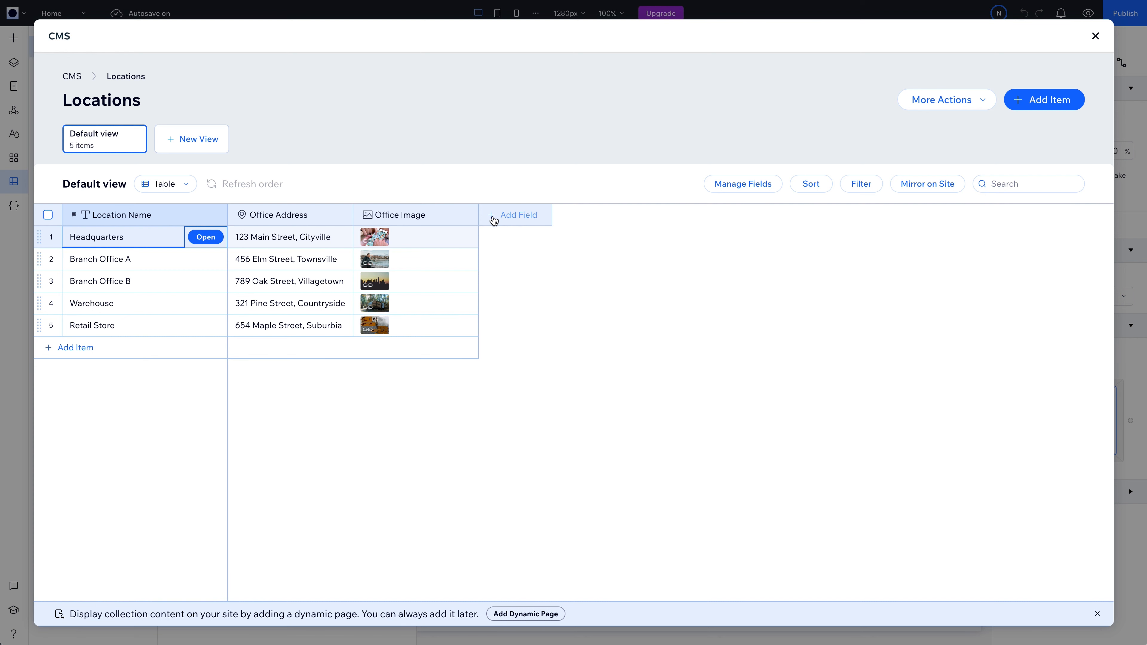
Add a new URL field to the collection with the default value "tel:".
{"action": "left_click", "coordinate": [522, 225]}
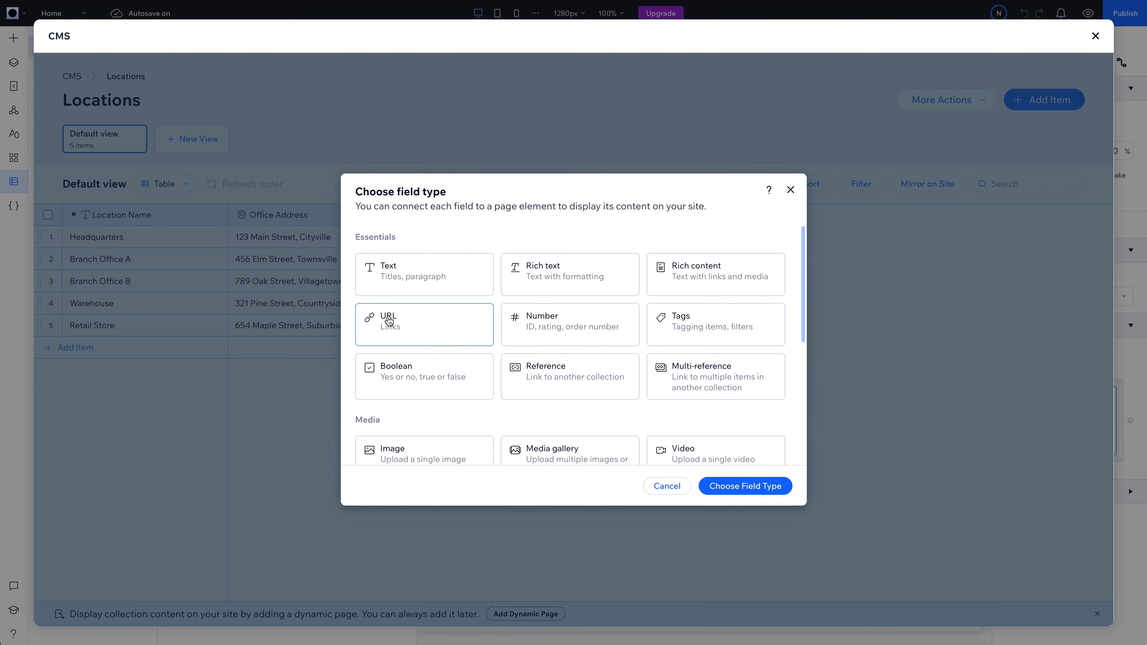
{"action": "left_click", "coordinate": [393, 328]}
{"action": "left_click", "coordinate": [739, 486]}
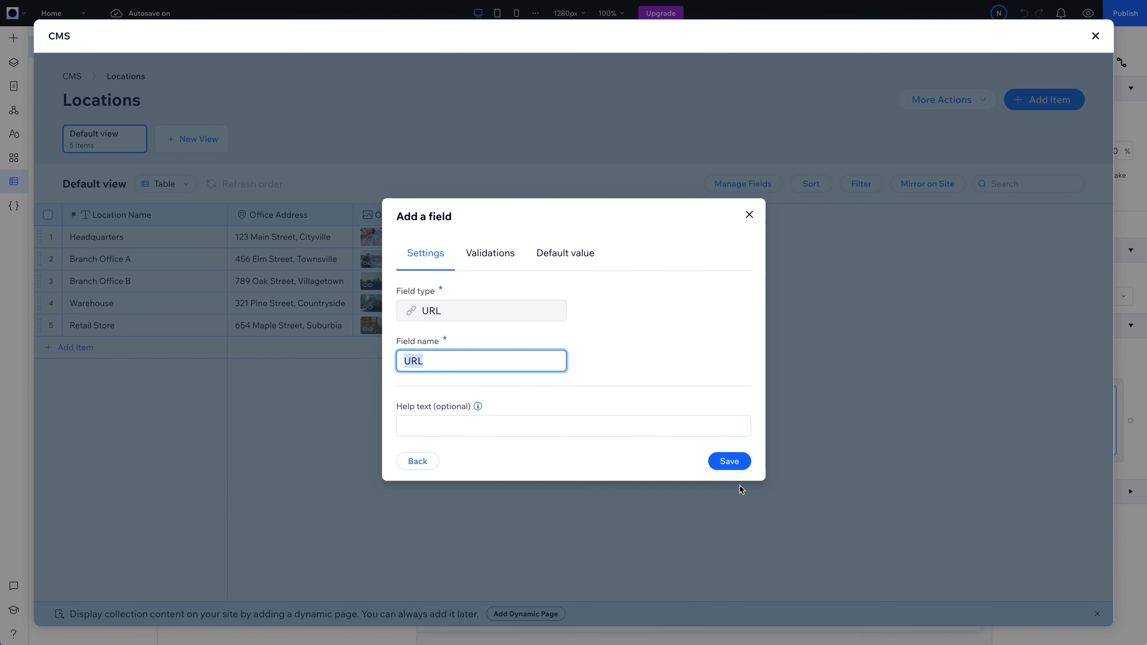
{"action": "left_click", "coordinate": [554, 255]}
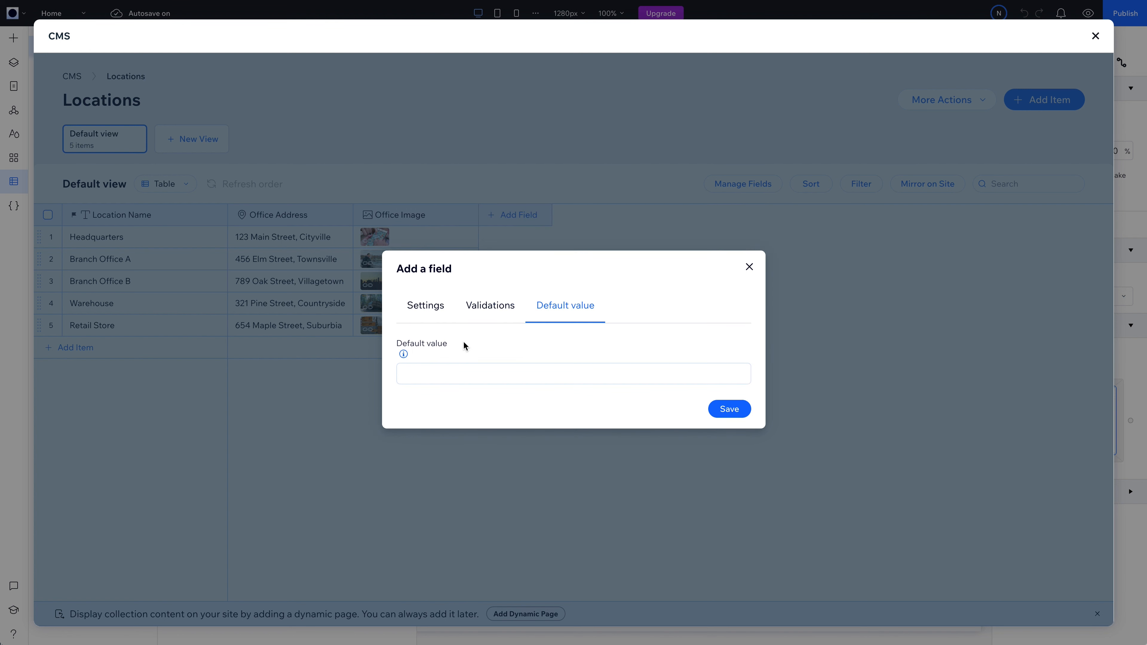
{"action": "left_click", "coordinate": [452, 373]}
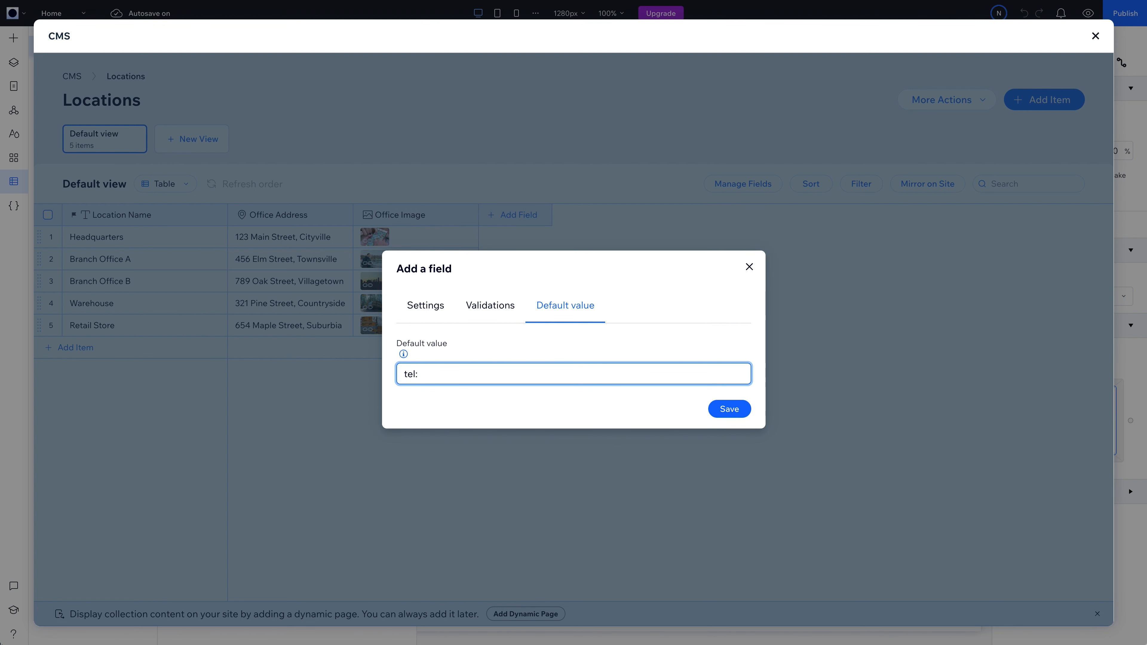
Give the URL field help text about keeping "tel:" in front of the number to make it clickable, and name the field Phone Number.
{"action": "left_click", "coordinate": [438, 310]}
{"action": "left_click", "coordinate": [438, 427]}
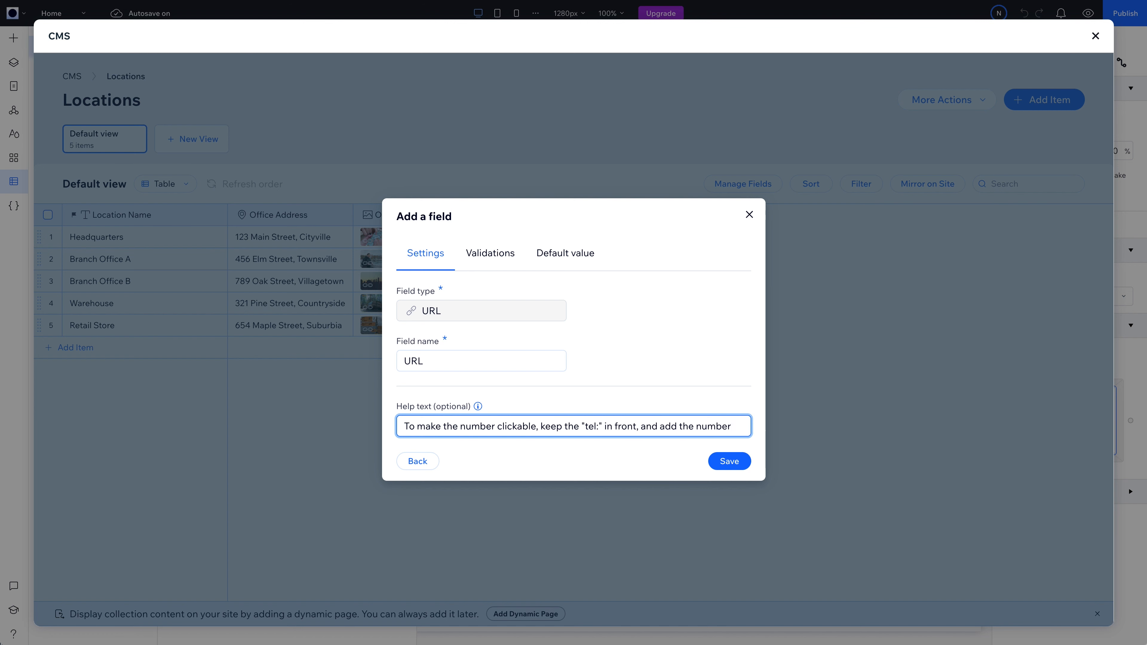
{"action": "double_click", "coordinate": [468, 366]}
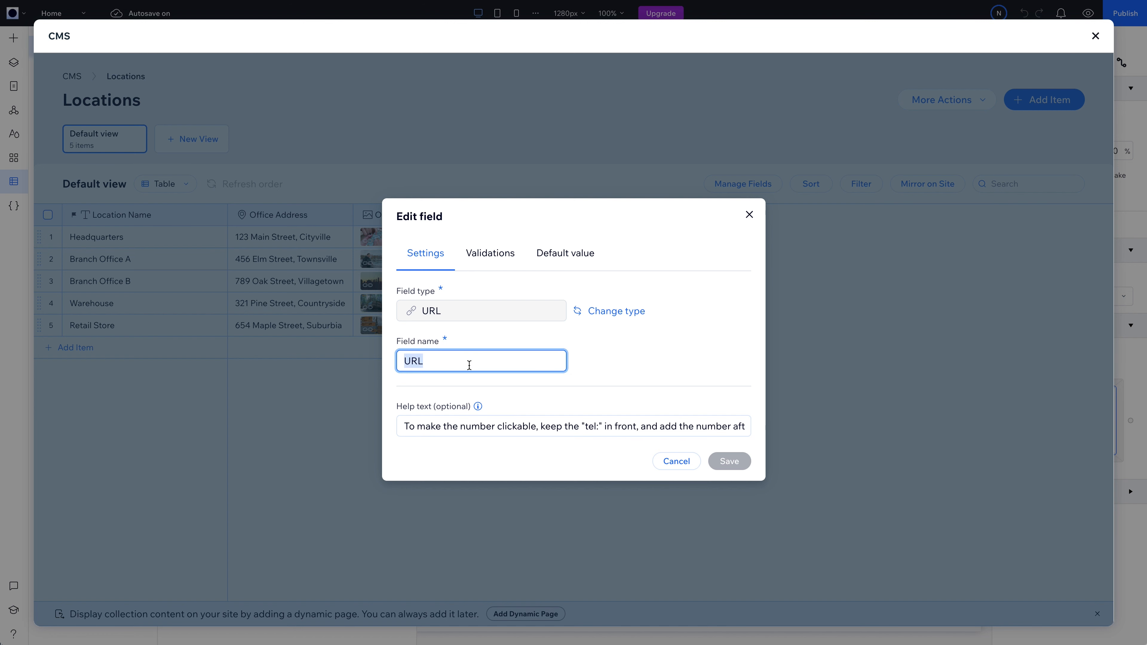
{"action": "type", "text": "Phone Number"}
{"action": "left_click", "coordinate": [729, 461]}
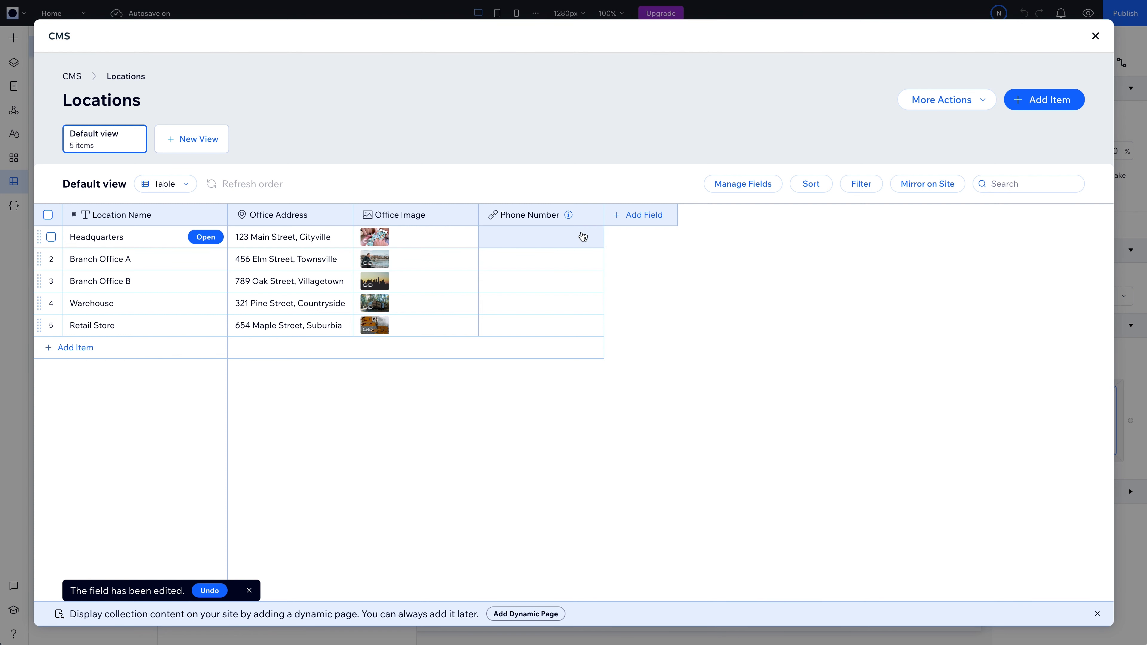
Create a new collection view named Gallery and switch its layout from table to gallery.
{"action": "left_click", "coordinate": [189, 140]}
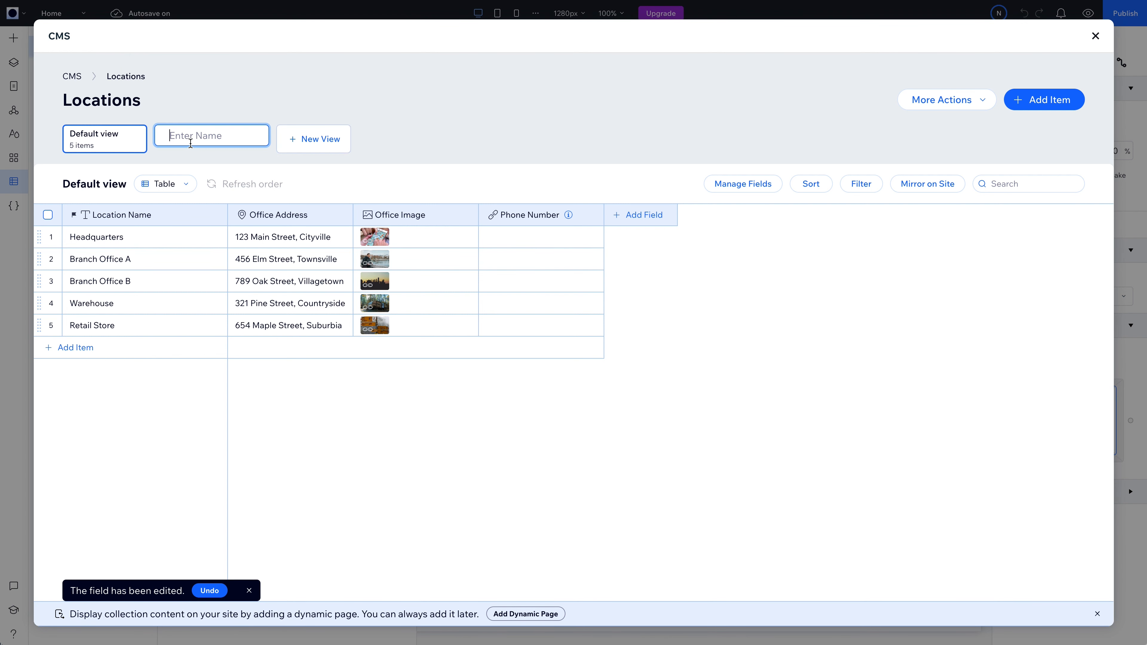
{"action": "type", "text": "Gallery"}
{"action": "key", "text": "Return"}
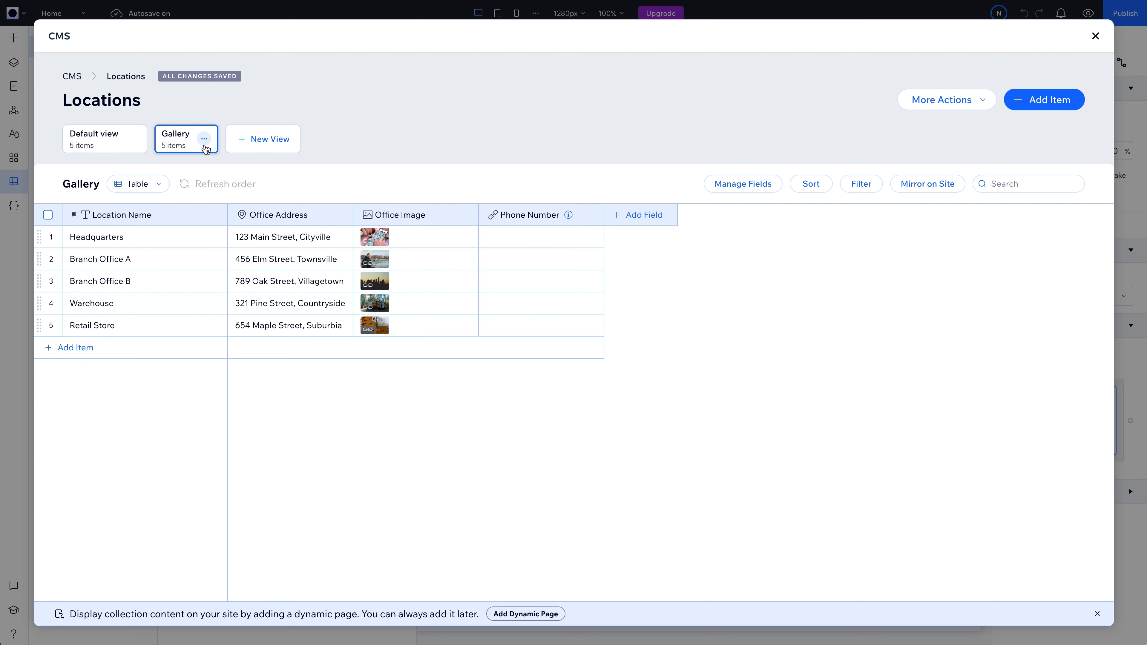
{"action": "left_click", "coordinate": [146, 192]}
{"action": "left_click", "coordinate": [154, 256]}
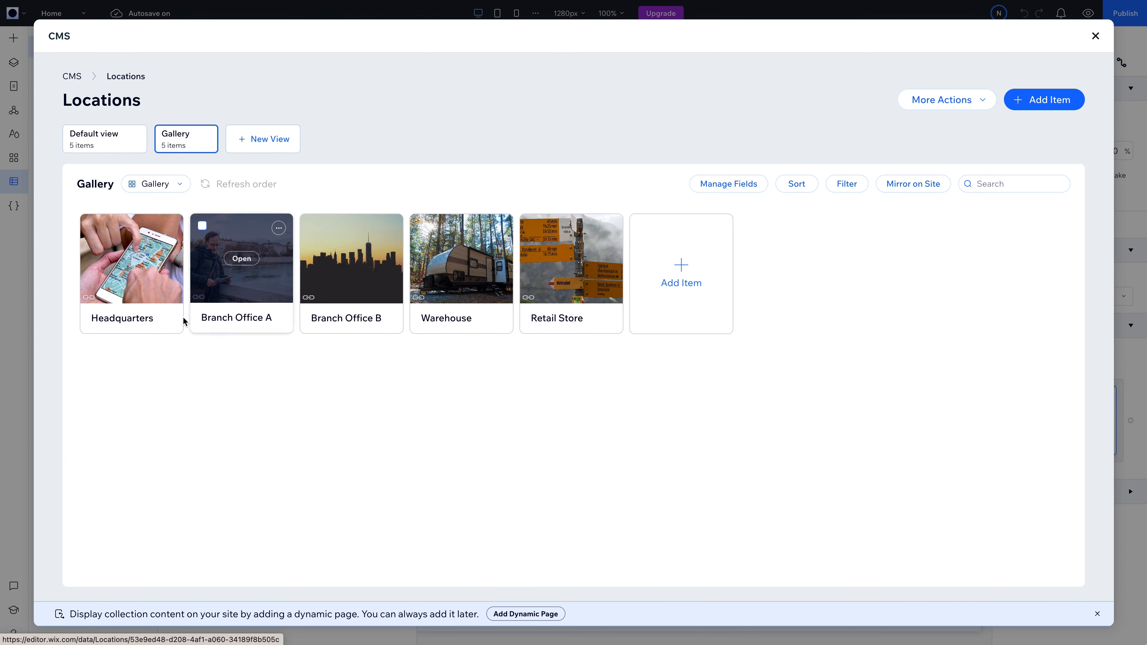
Close the collection and add a repeater to the empty section of the Home page.
{"action": "left_click", "coordinate": [1096, 36]}
{"action": "left_click", "coordinate": [16, 43]}
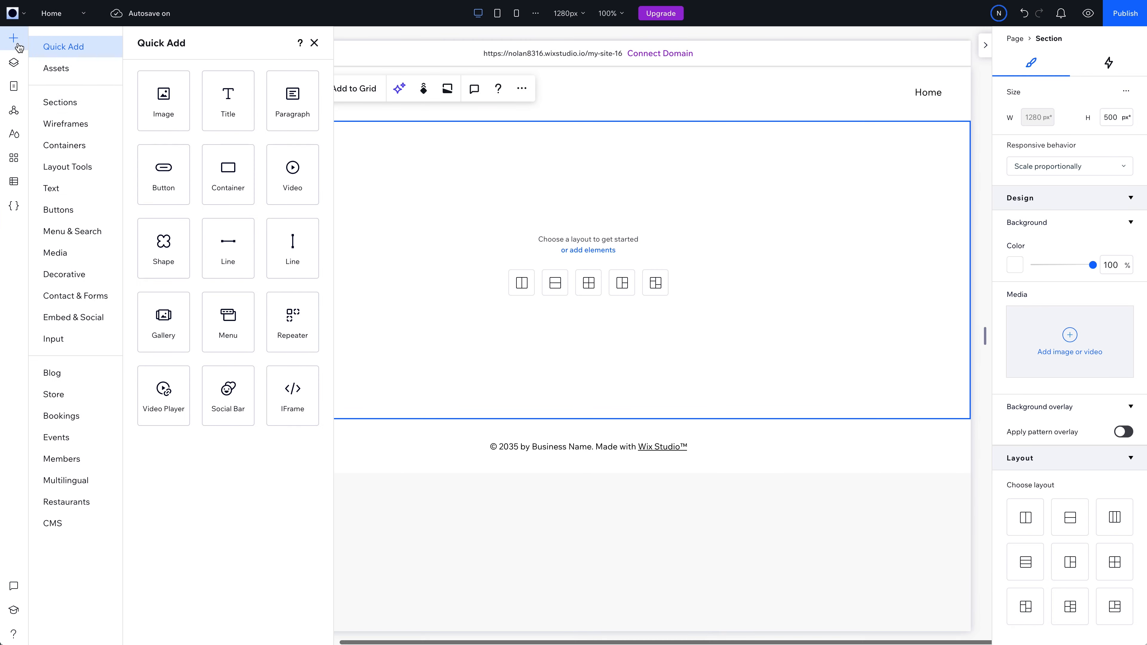
{"action": "left_click", "coordinate": [291, 347]}
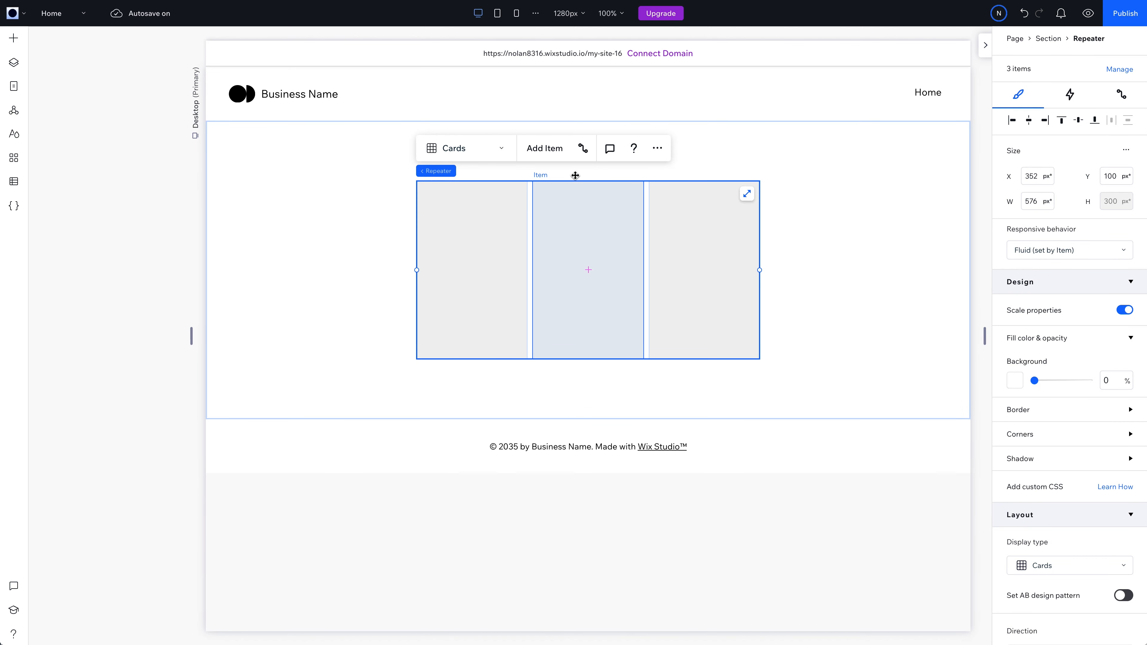
Create a dataset for the Locations collection and connect the repeater to it.
{"action": "left_click", "coordinate": [583, 149]}
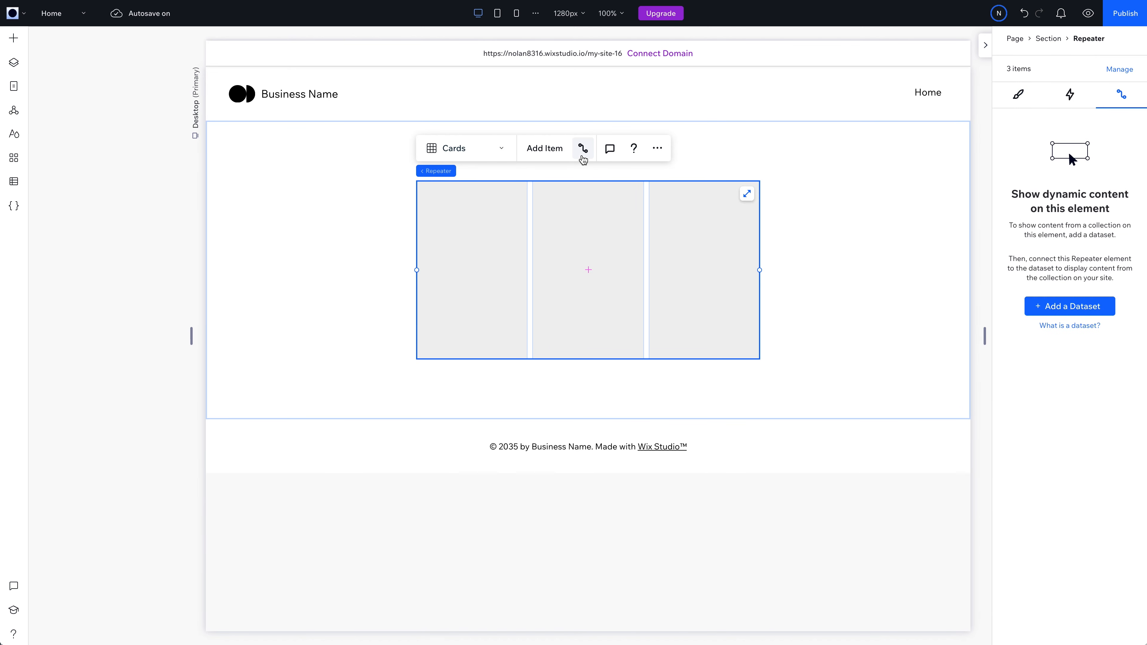
{"action": "left_click", "coordinate": [1061, 314]}
{"action": "left_click", "coordinate": [610, 306]}
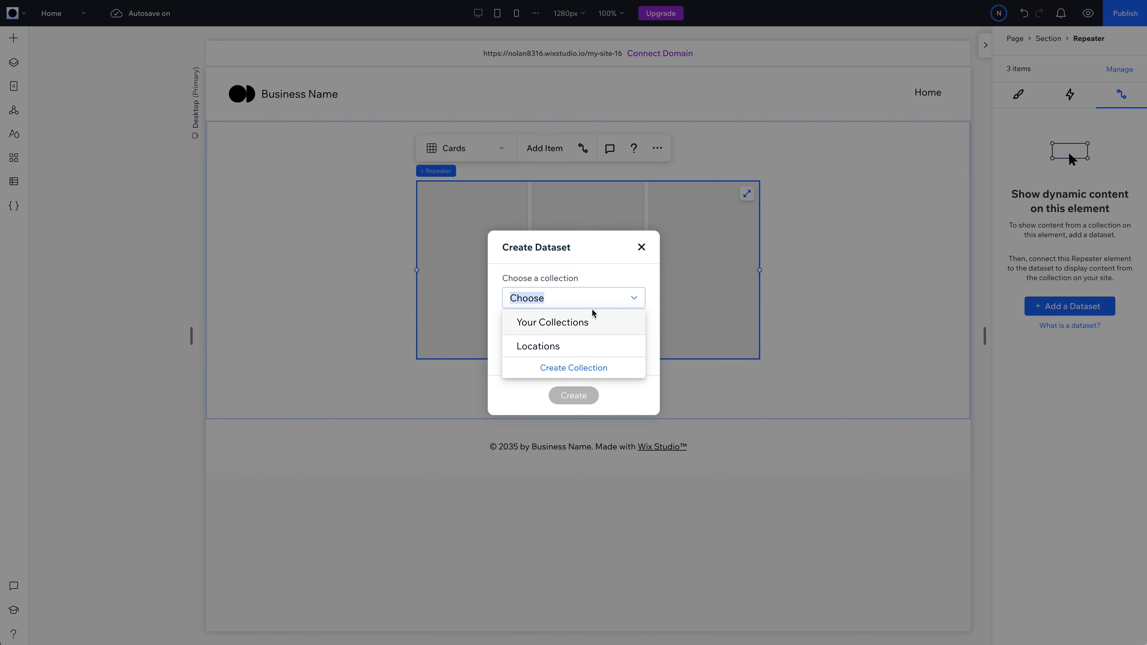
{"action": "left_click", "coordinate": [526, 349]}
{"action": "left_click", "coordinate": [574, 396]}
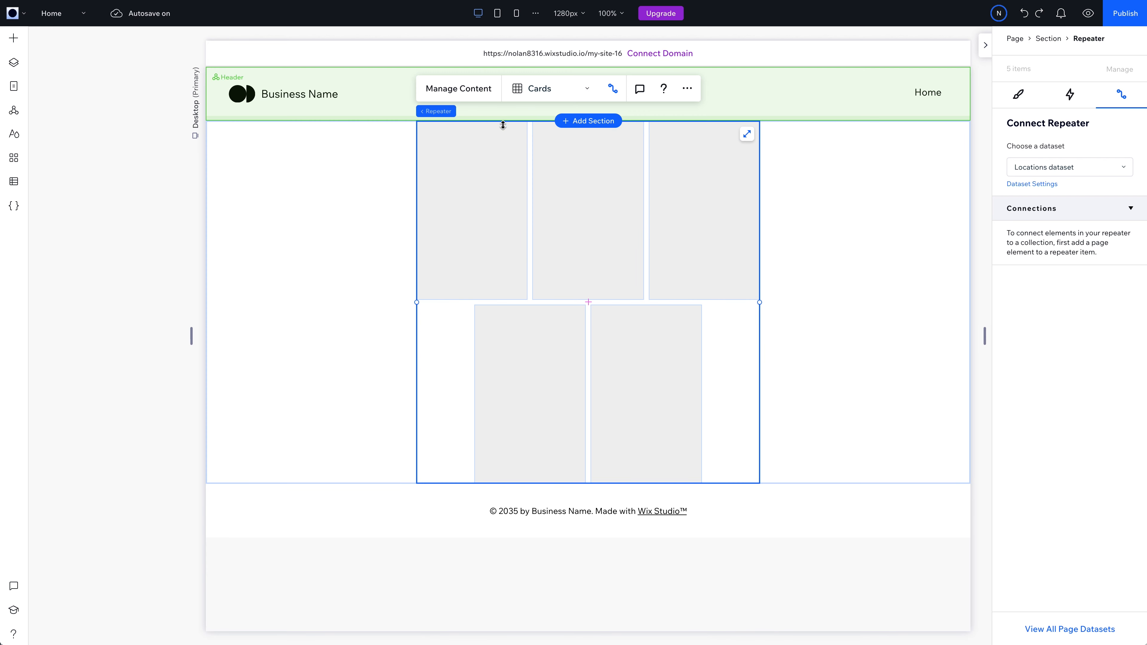
Place an image in the first repeater item and connect its source to the Office Image field.
{"action": "left_click", "coordinate": [14, 40]}
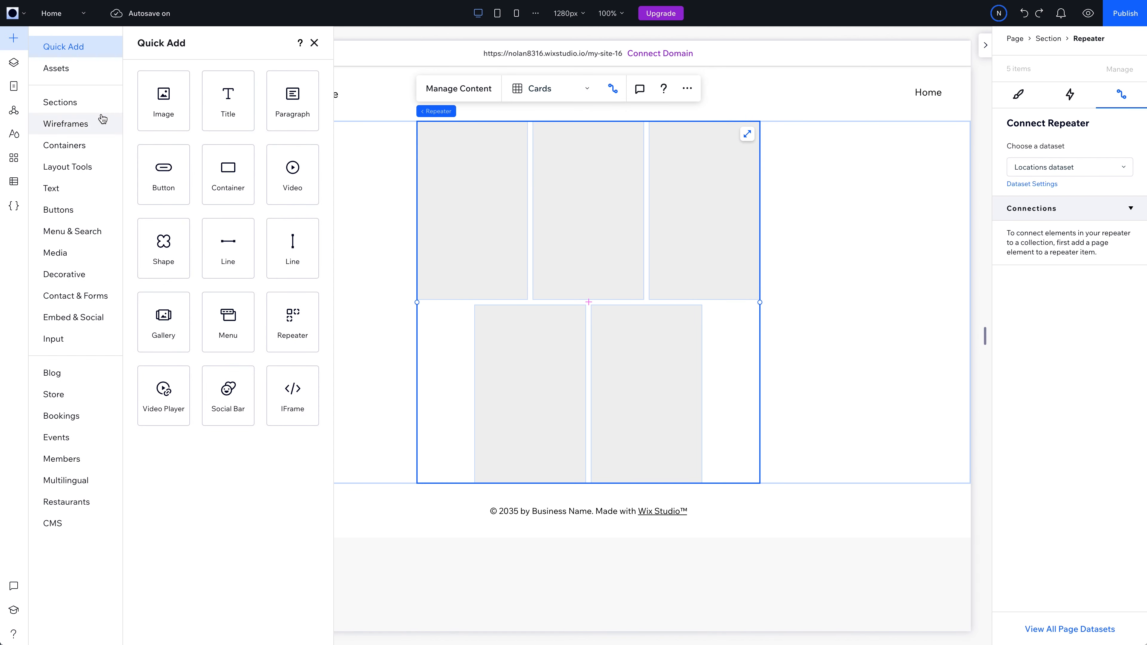
{"action": "left_click_drag", "start_coordinate": [169, 120], "coordinate": [477, 191]}
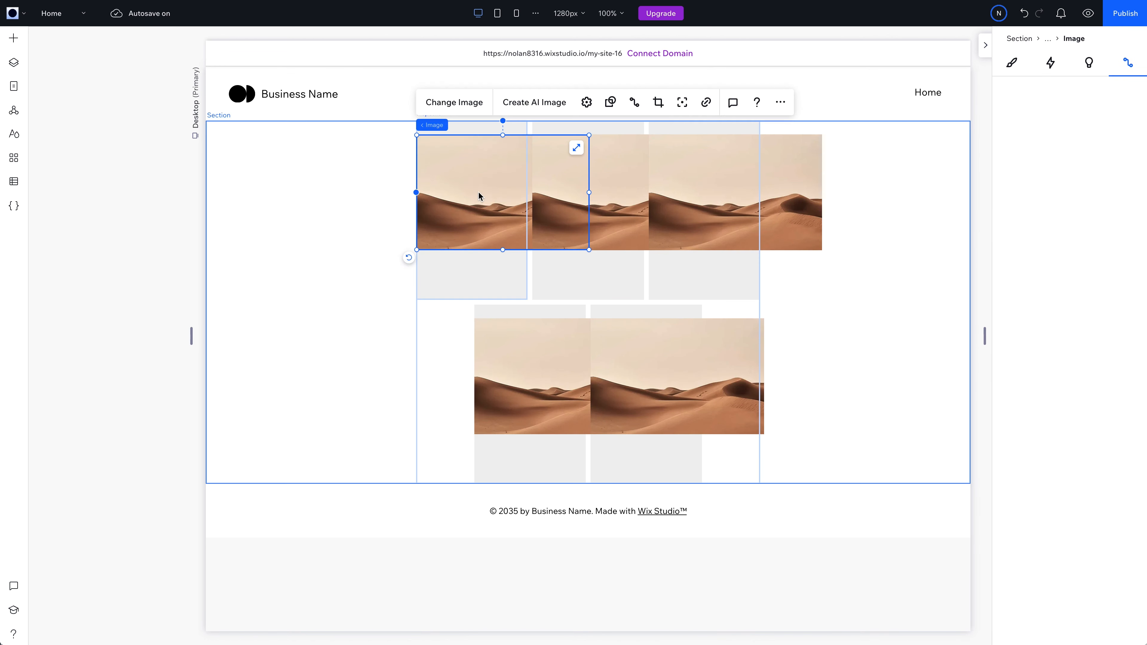
{"action": "left_click", "coordinate": [1028, 248]}
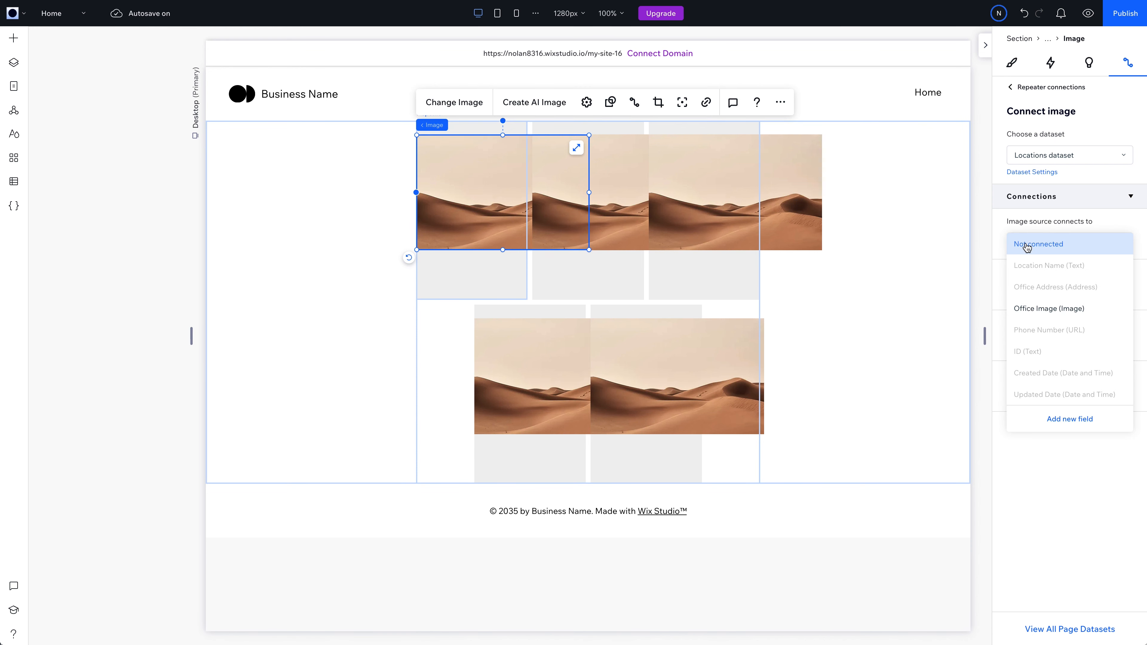
{"action": "left_click", "coordinate": [1031, 309]}
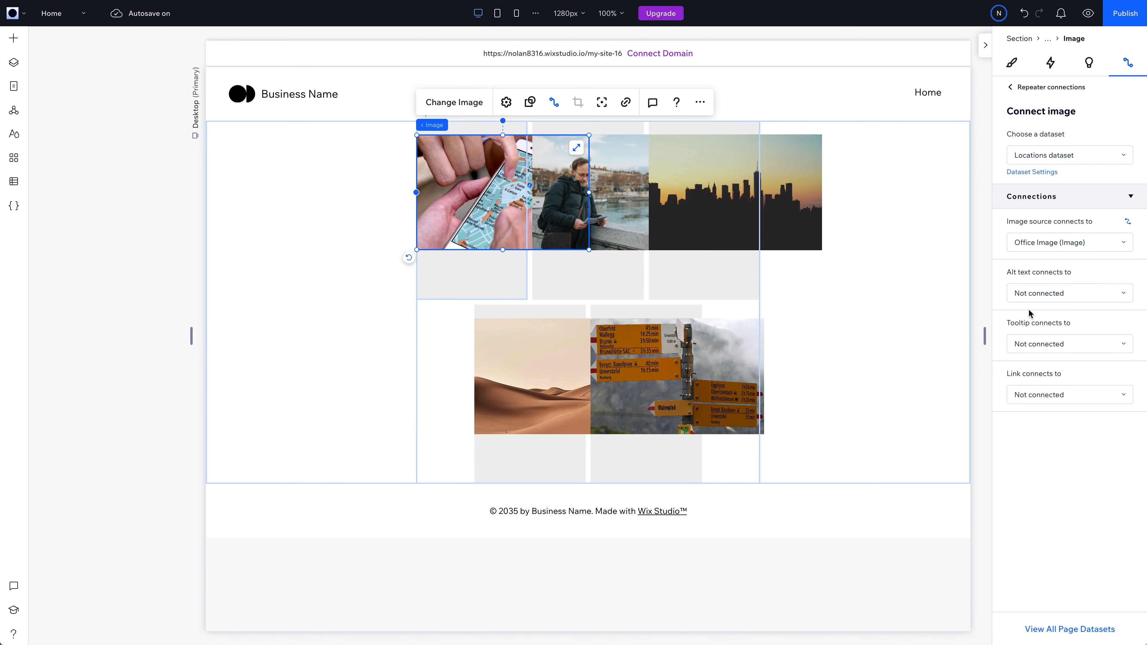
Stretch the image to fill its repeater item and place a title connected to the Location Name field at the item's bottom.
{"action": "left_click", "coordinate": [577, 150]}
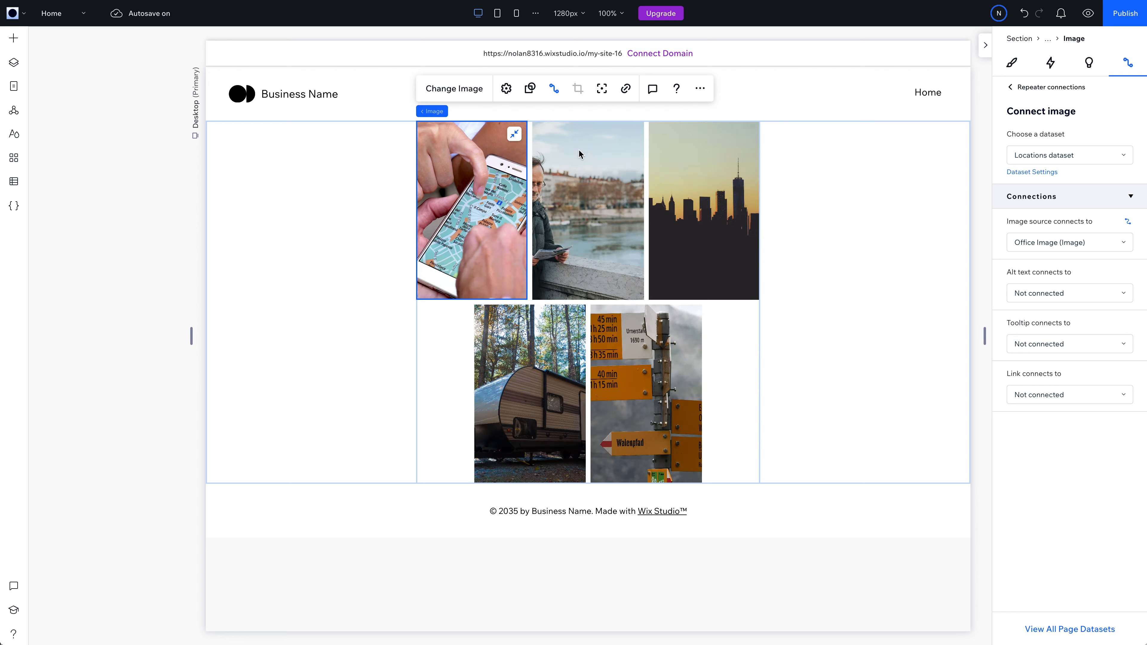
{"action": "left_click", "coordinate": [13, 38]}
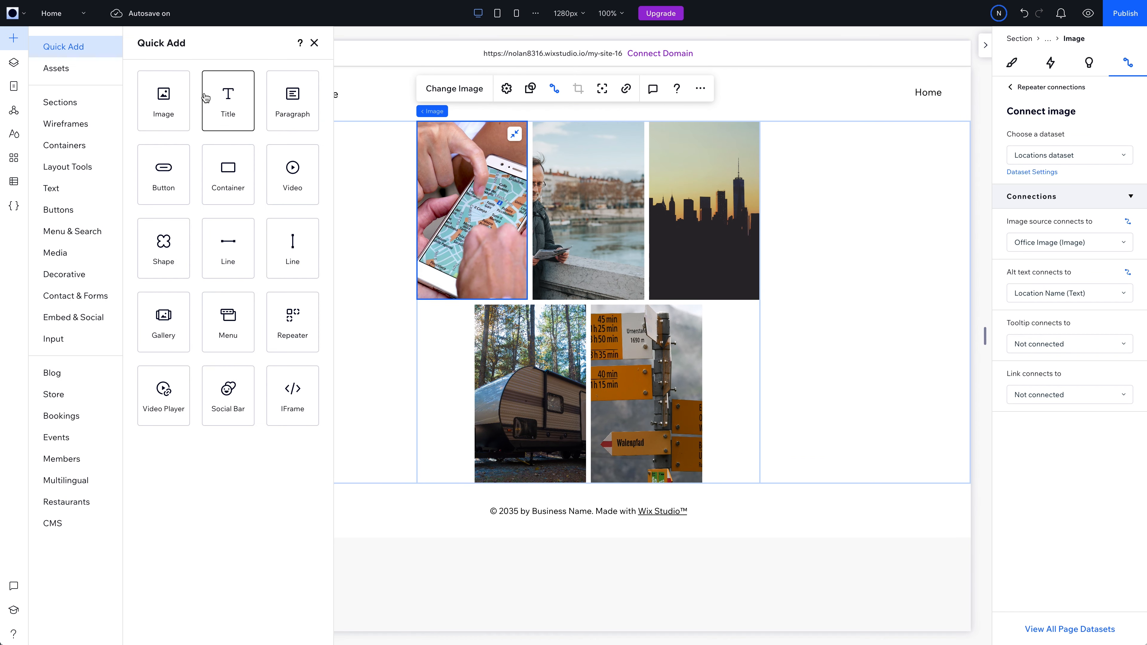
{"action": "left_click_drag", "start_coordinate": [228, 102], "coordinate": [482, 223]}
{"action": "left_click", "coordinate": [1080, 244]}
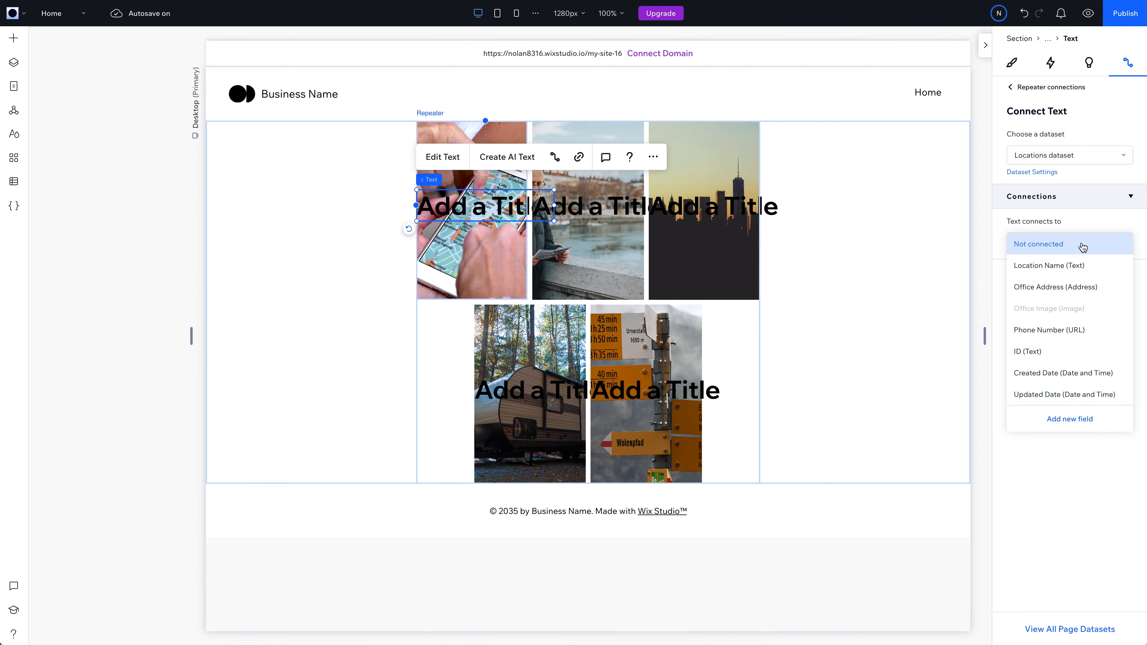
{"action": "left_click", "coordinate": [1070, 266]}
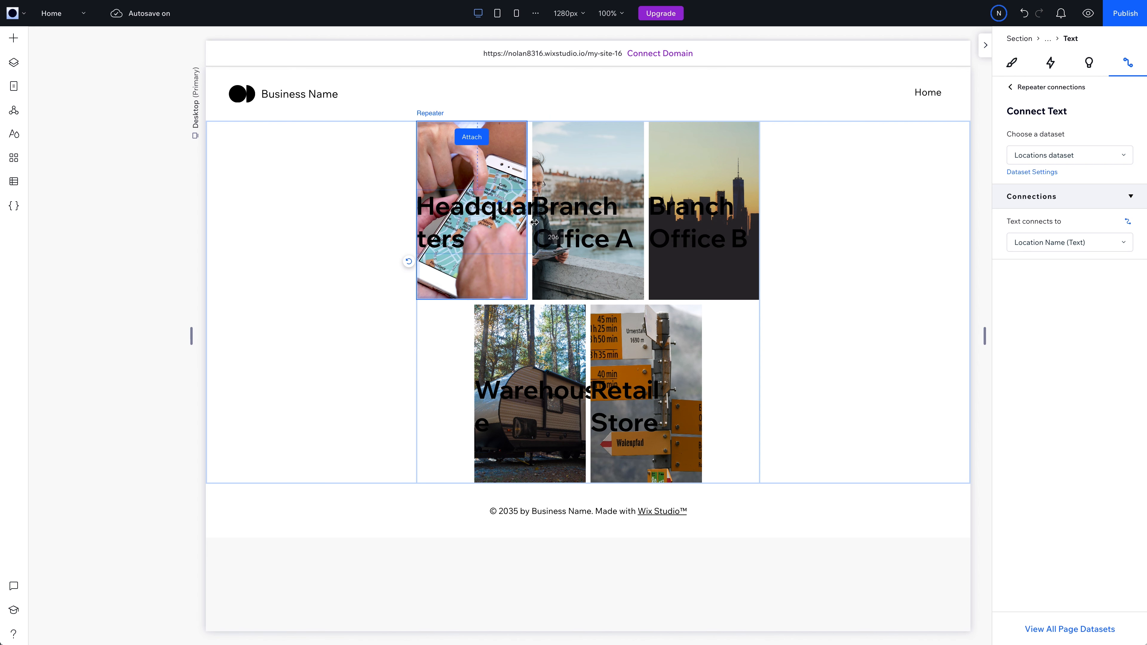
{"action": "left_click_drag", "start_coordinate": [512, 228], "coordinate": [510, 273]}
Add the rounded black Send button to the first repeater item and set it to display its icon only.
{"action": "left_click", "coordinate": [472, 173]}
{"action": "left_click", "coordinate": [13, 38]}
{"action": "left_click", "coordinate": [67, 215]}
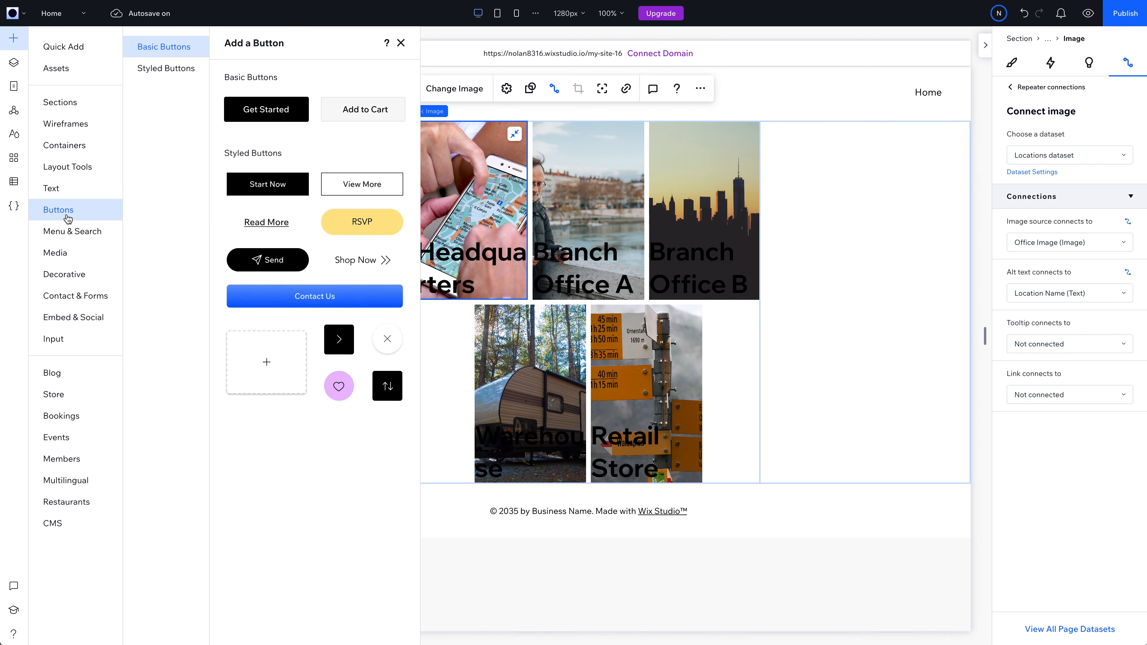
{"action": "left_click_drag", "start_coordinate": [274, 265], "coordinate": [466, 197]}
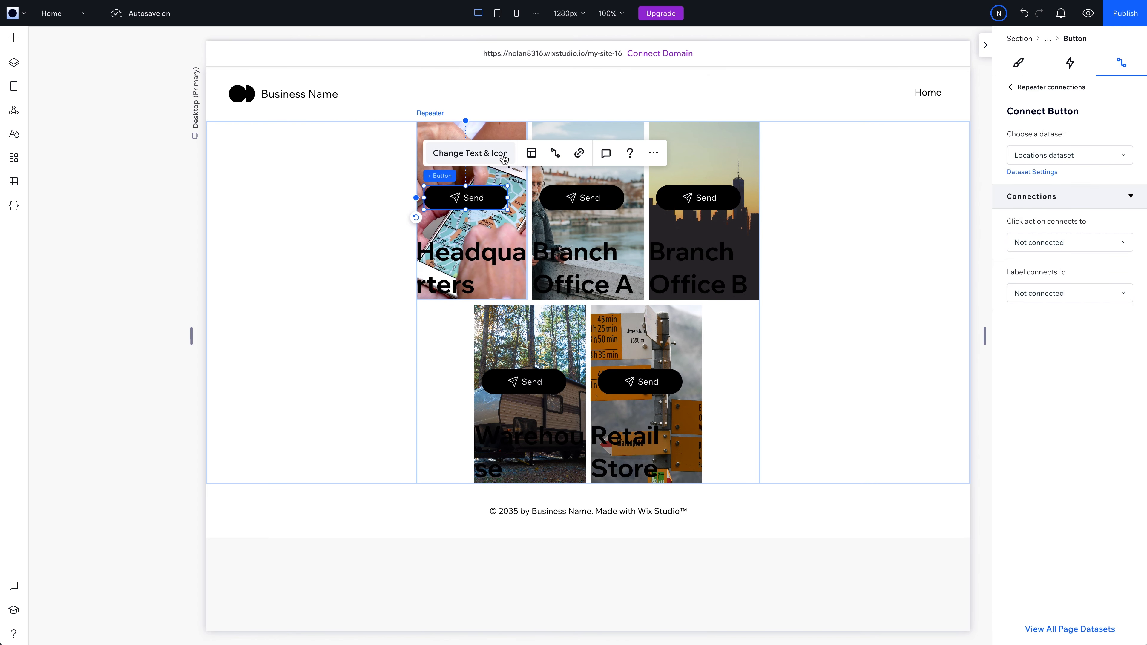
{"action": "left_click", "coordinate": [503, 156]}
{"action": "left_click", "coordinate": [559, 252]}
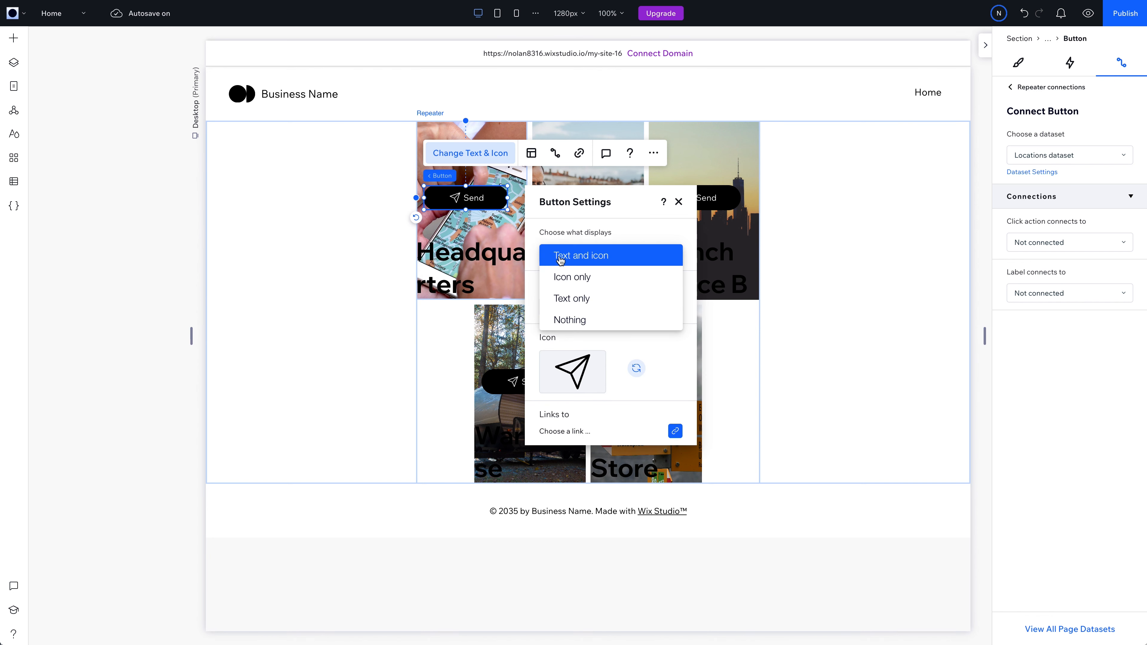
{"action": "left_click", "coordinate": [562, 278]}
Replace the button's icon with the outlined Telephone icon, searching Media from Wix for "phone".
{"action": "left_click", "coordinate": [636, 315]}
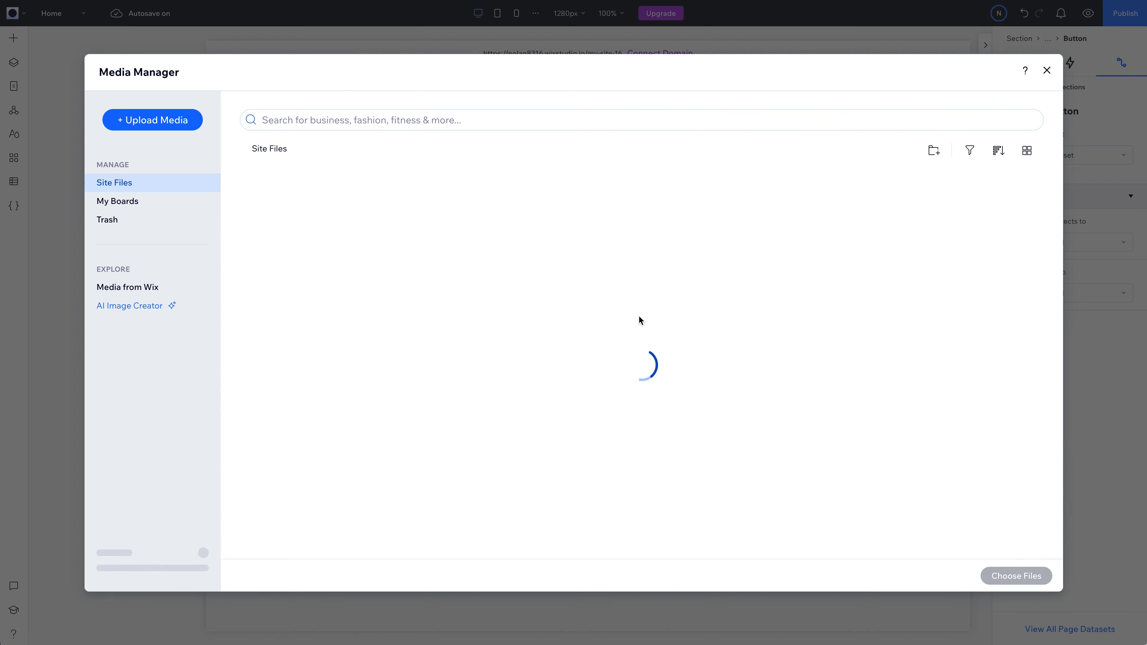
{"action": "left_click", "coordinate": [141, 297]}
{"action": "left_click", "coordinate": [318, 113]}
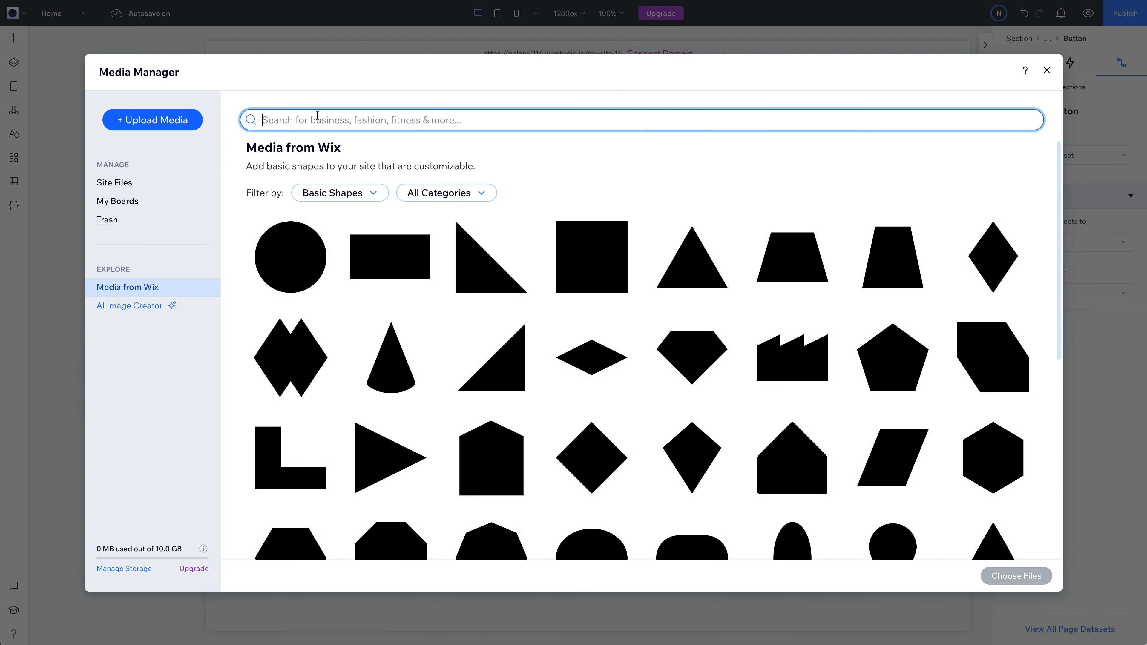
{"action": "type", "text": "phone"}
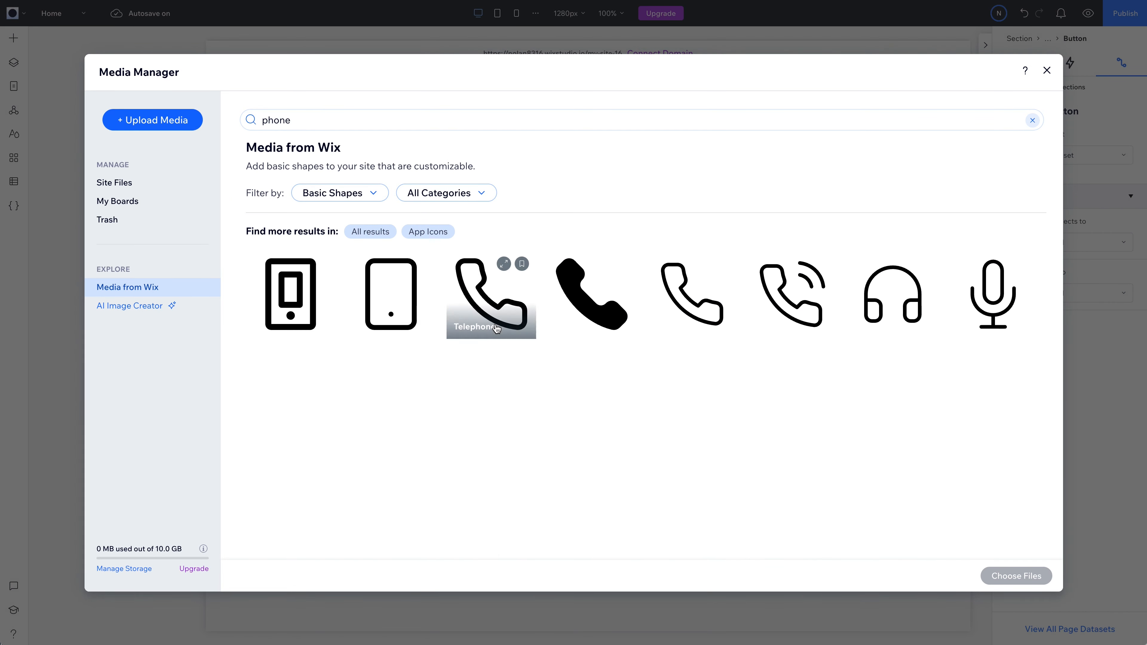
{"action": "double_click", "coordinate": [489, 296]}
Move the phone button to the item's upper-right corner and connect its click action to the Phone Number field.
{"action": "left_click_drag", "start_coordinate": [447, 201], "coordinate": [514, 133]}
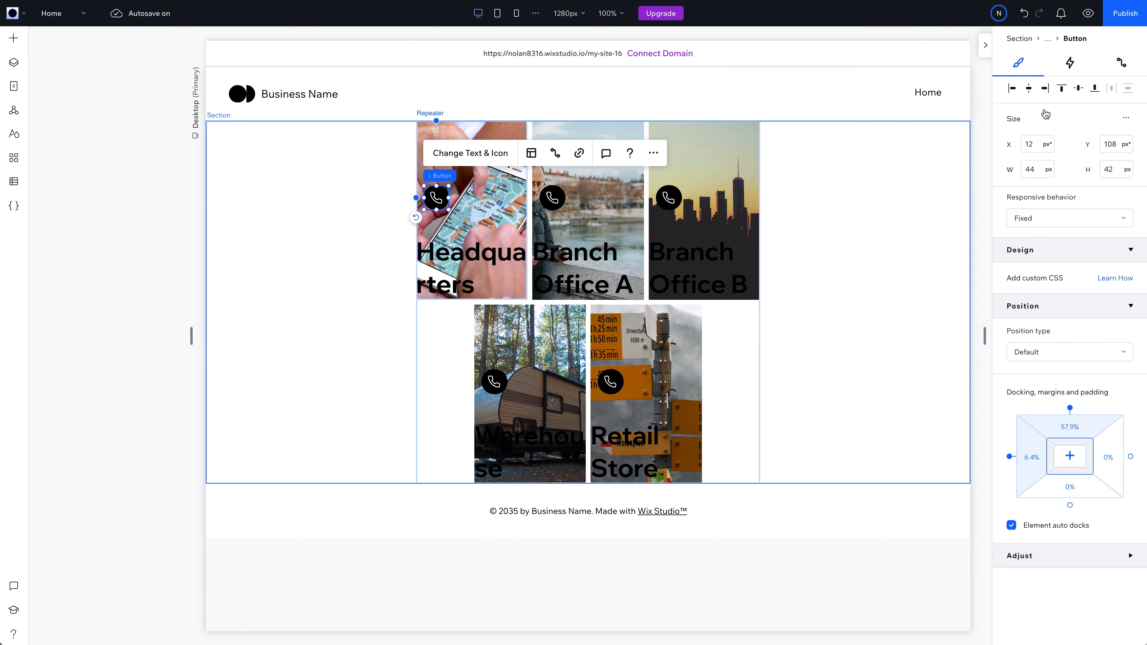
{"action": "left_click", "coordinate": [1113, 68]}
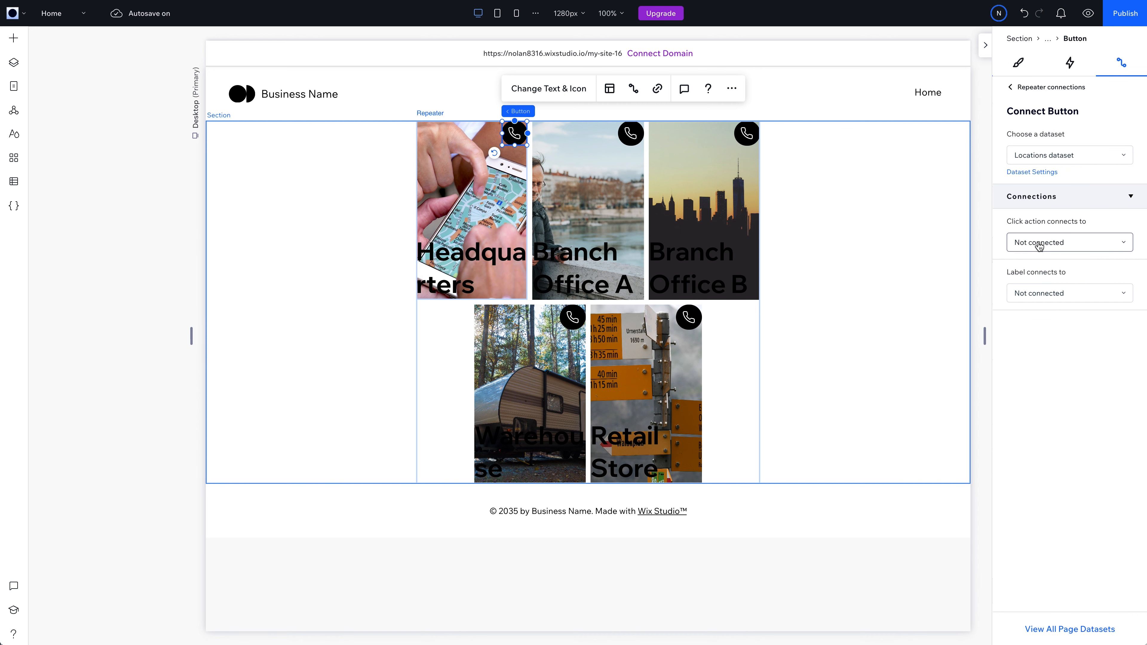
{"action": "left_click", "coordinate": [1041, 242]}
{"action": "left_click", "coordinate": [1025, 334]}
Place the first item's title and phone button together in a container.
{"action": "left_click", "coordinate": [452, 266]}
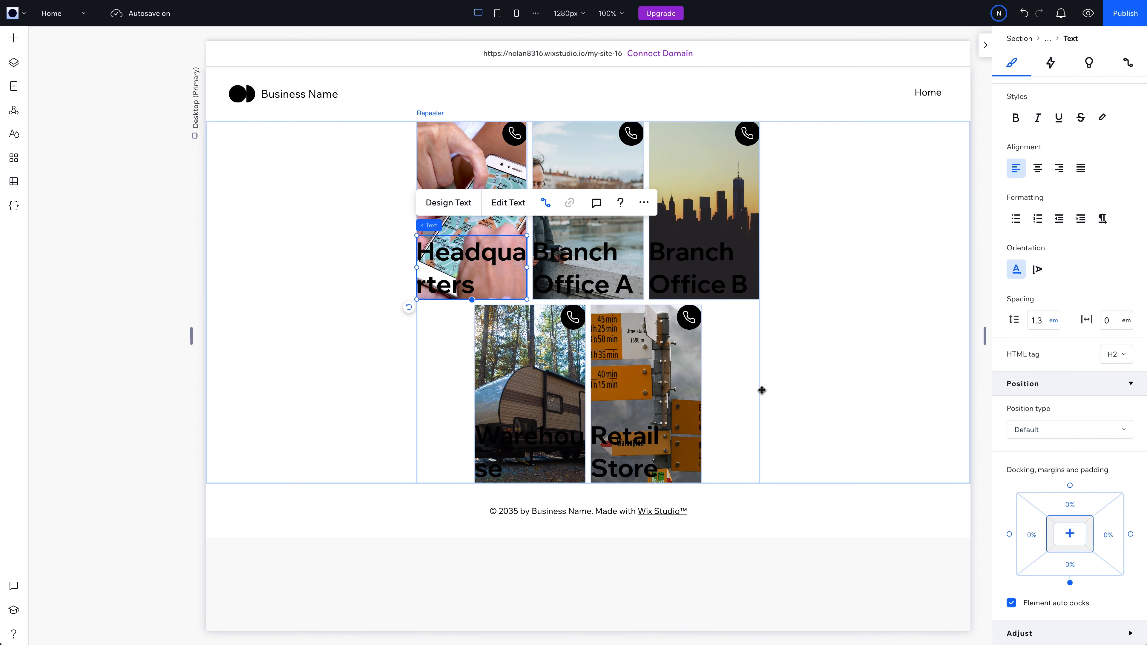
{"action": "left_click", "coordinate": [513, 137], "text": "shift"}
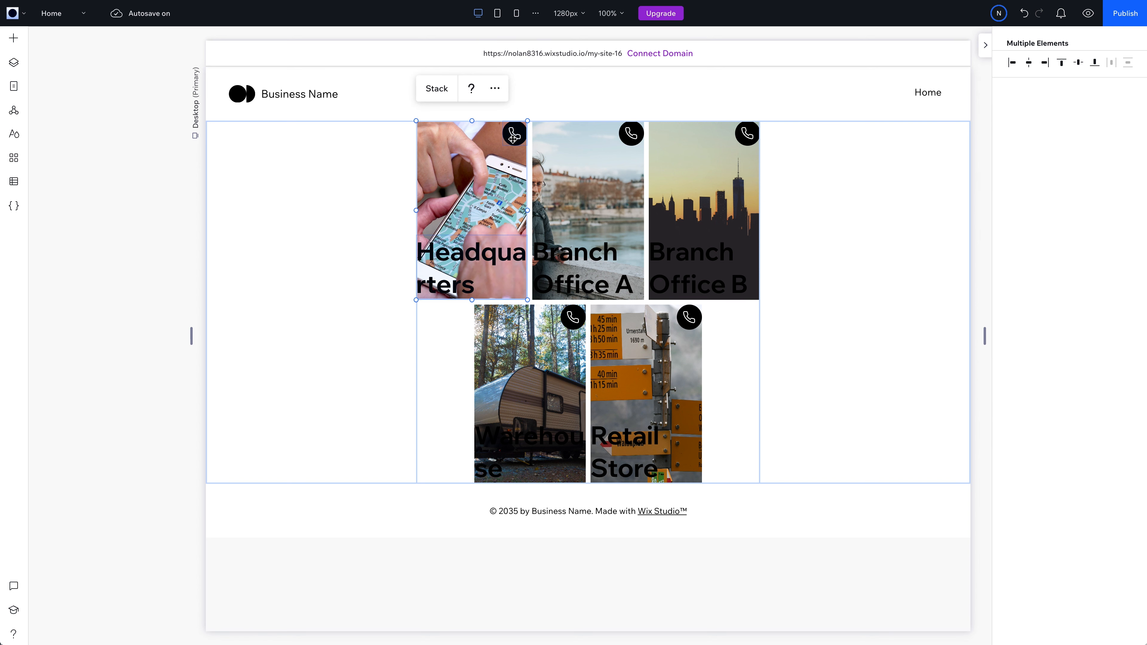
{"action": "left_click", "coordinate": [494, 89]}
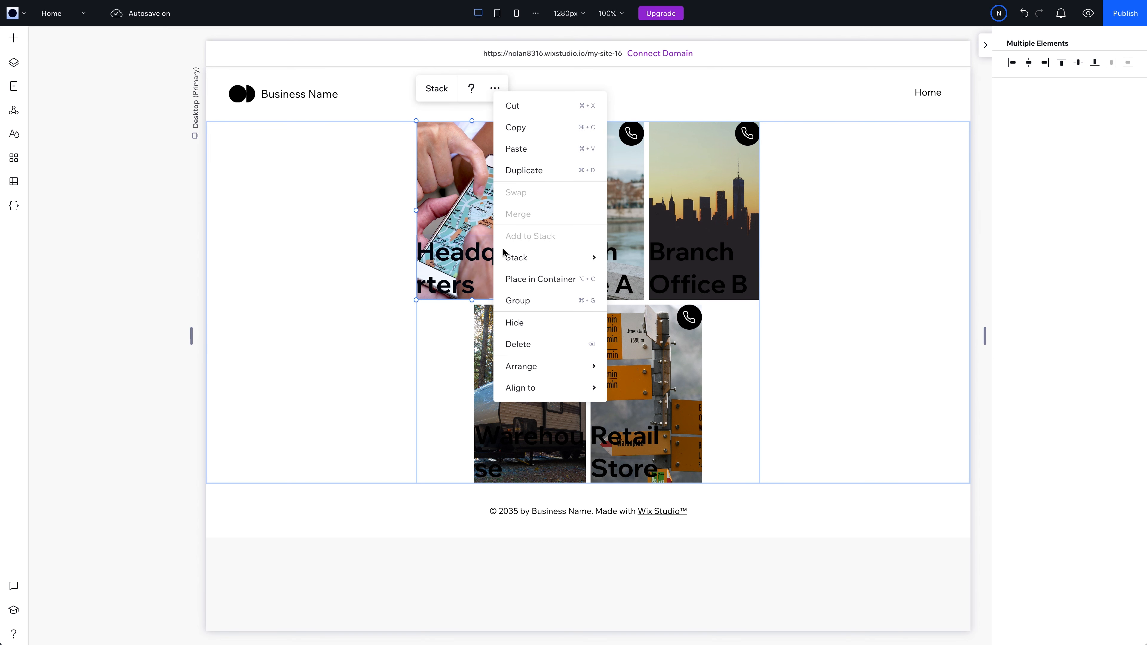
{"action": "left_click", "coordinate": [529, 288]}
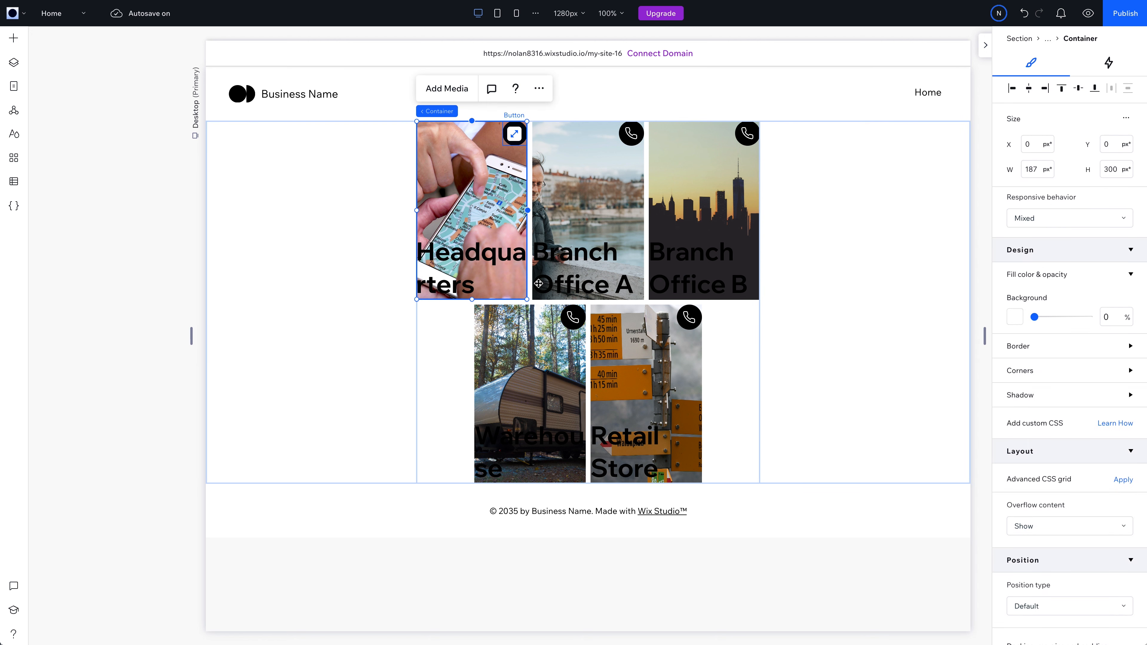
Stretch the container to fill the repeater item and set its padding to 5% on all sides.
{"action": "left_click", "coordinate": [515, 133]}
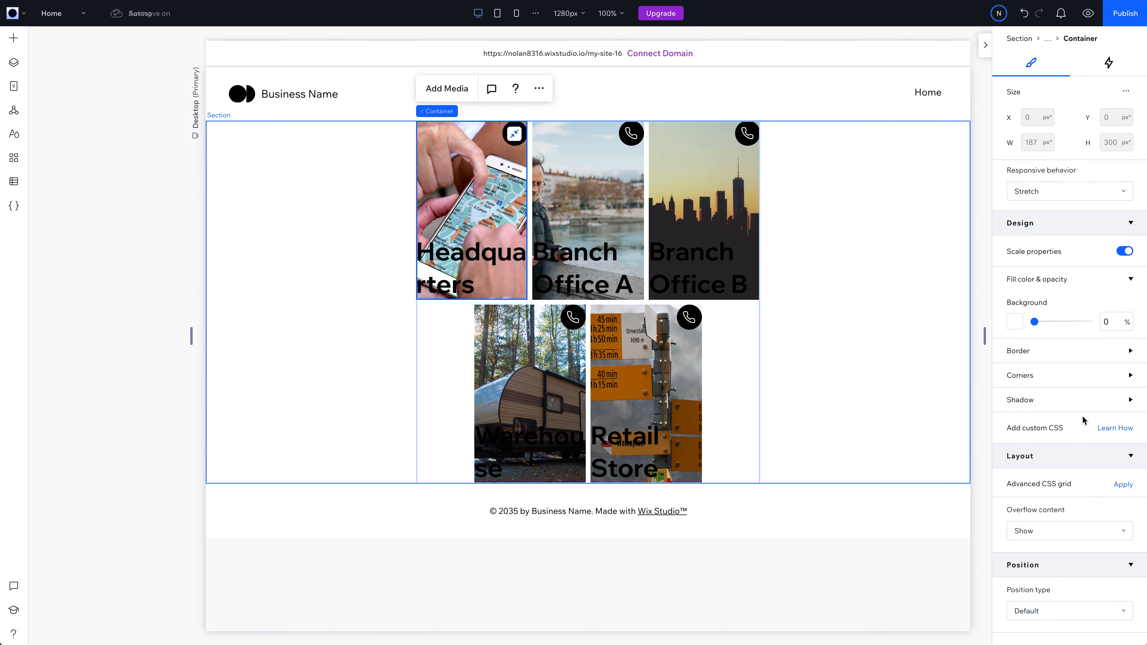
{"action": "scroll", "coordinate": [1090, 407], "scroll_direction": "down", "scroll_amount": 5}
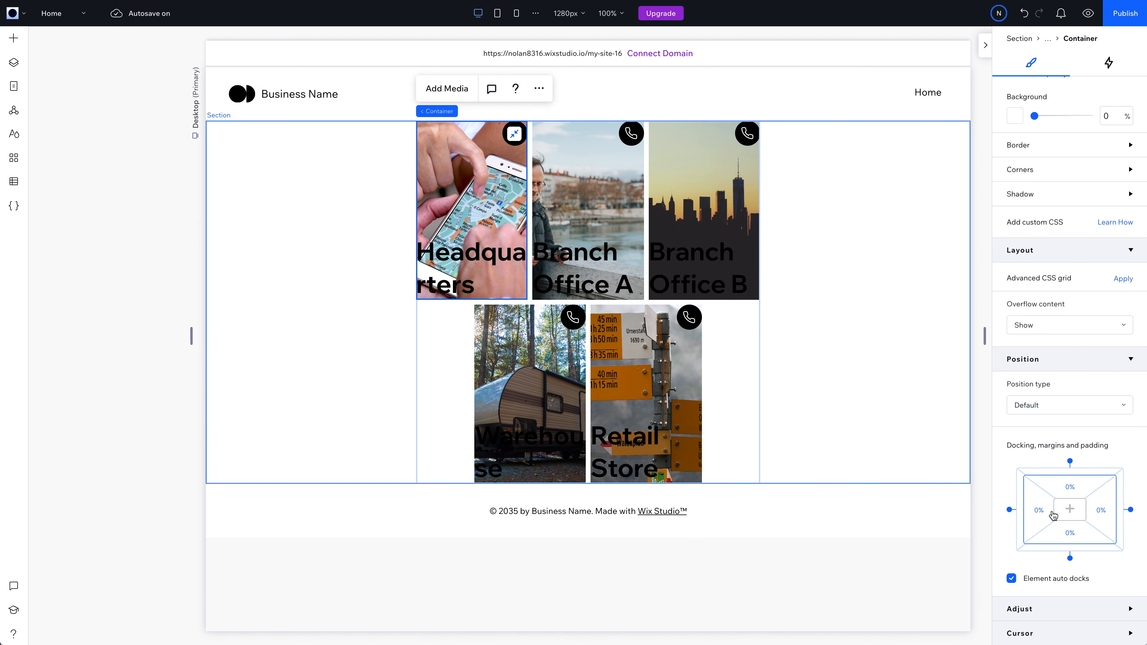
{"action": "left_click", "coordinate": [1043, 519]}
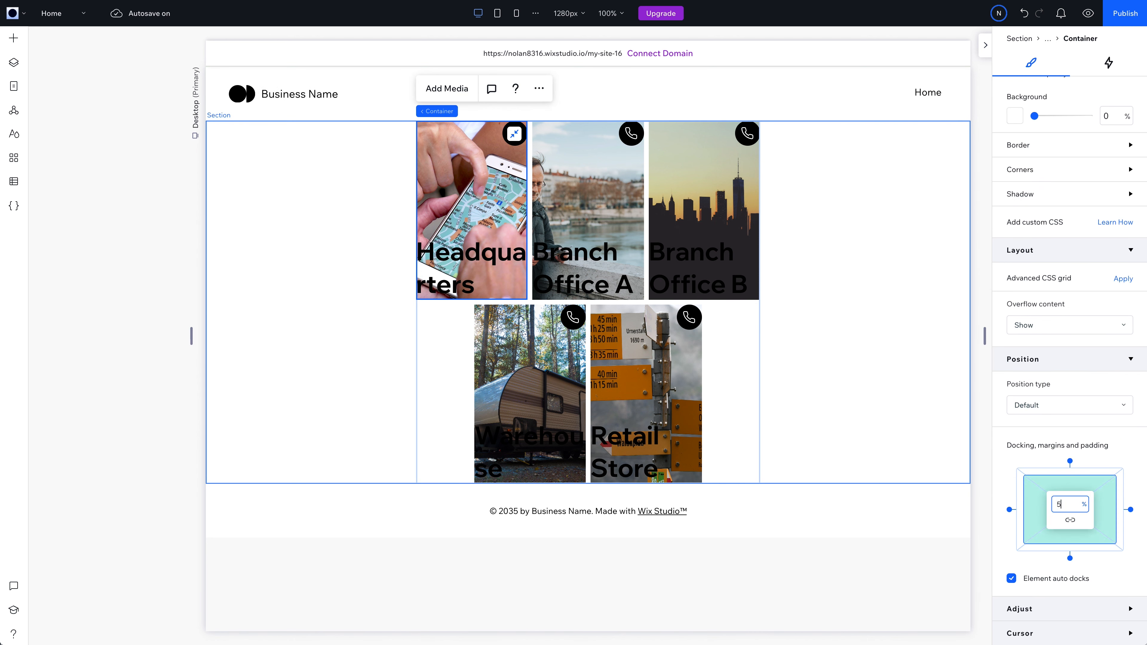
{"action": "key", "text": "Return"}
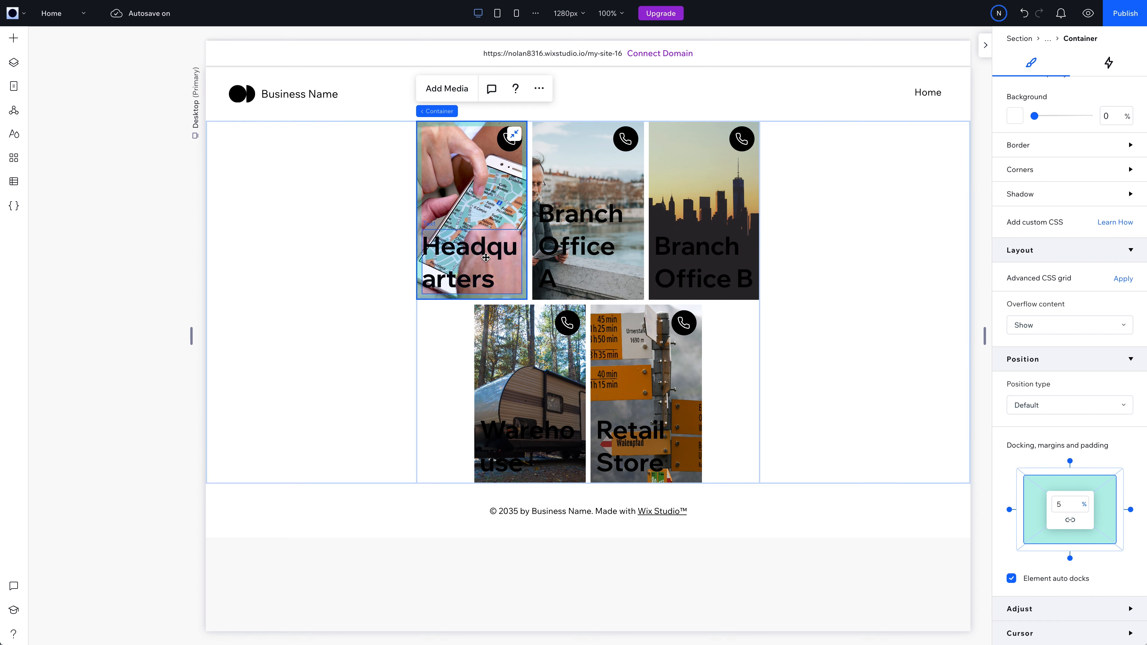
Fill the container's background with black at 40% opacity.
{"action": "scroll", "coordinate": [1037, 306], "scroll_direction": "up", "scroll_amount": 5}
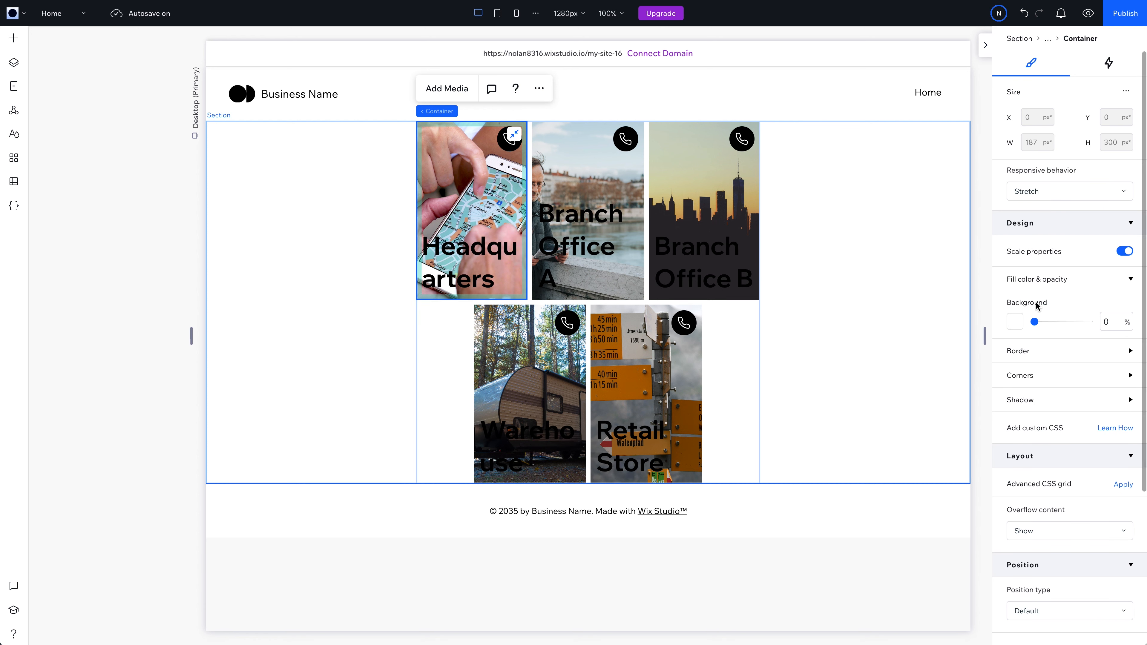
{"action": "left_click_drag", "start_coordinate": [1034, 322], "coordinate": [1057, 324]}
{"action": "left_click", "coordinate": [1014, 321]}
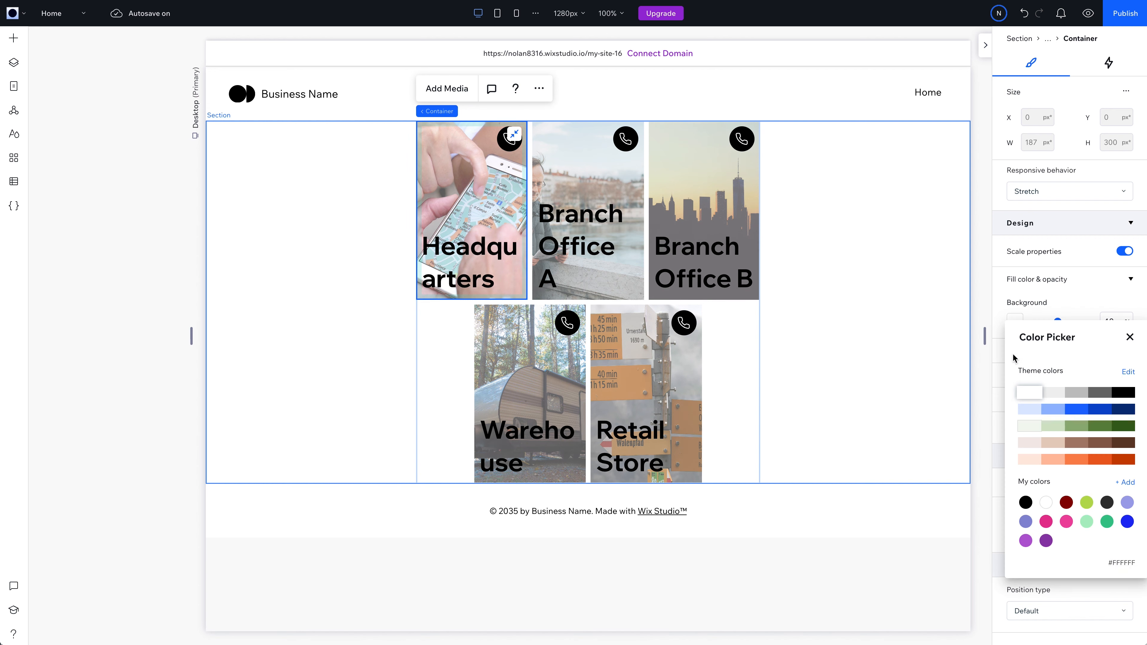
{"action": "left_click", "coordinate": [1122, 392]}
Color the location title white and set its font size to 24 px.
{"action": "left_click", "coordinate": [471, 262]}
{"action": "left_click", "coordinate": [1125, 432]}
{"action": "left_click", "coordinate": [1029, 460]}
{"action": "left_click", "coordinate": [1114, 379]}
{"action": "key", "text": "Down"}
{"action": "key", "text": "Down"}
{"action": "key", "text": "Down"}
{"action": "key", "text": "Down"}
{"action": "key", "text": "Down"}
{"action": "key", "text": "Down"}
{"action": "key", "text": "Down"}
{"action": "key", "text": "Down"}
{"action": "key", "text": "Down"}
{"action": "key", "text": "Down"}
{"action": "key", "text": "Down"}
{"action": "key", "text": "Down"}
{"action": "key", "text": "Down"}
{"action": "key", "text": "Down"}
{"action": "key", "text": "Down"}
{"action": "key", "text": "Down"}
{"action": "key", "text": "Down"}
{"action": "key", "text": "Down"}
{"action": "key", "text": "Down"}
{"action": "key", "text": "Down"}
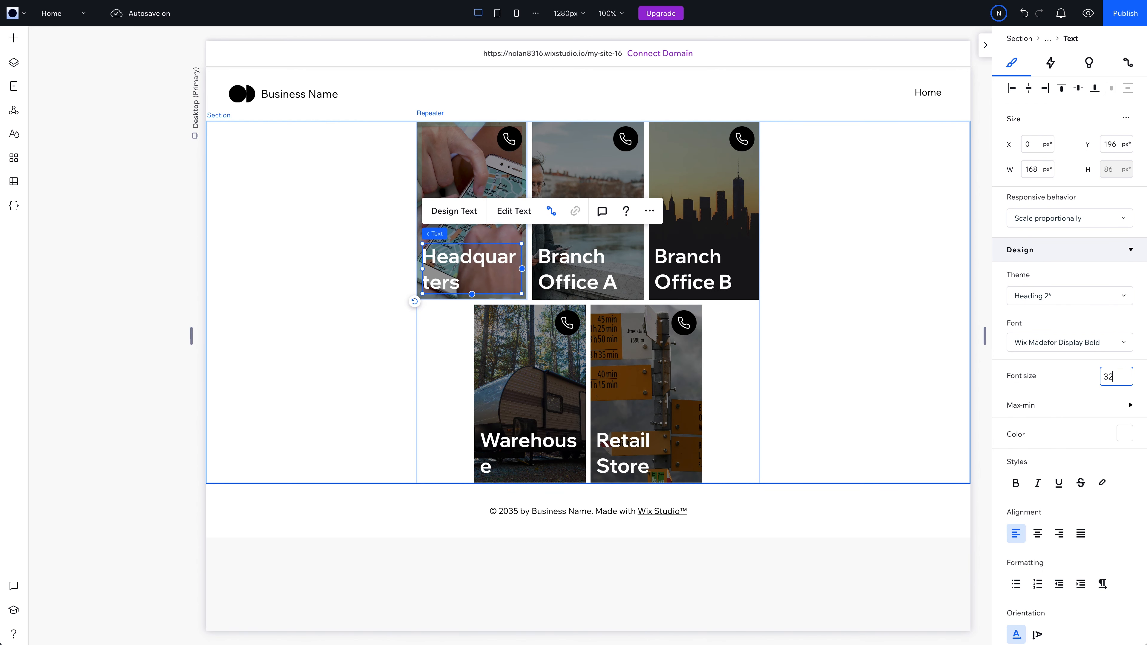
{"action": "key", "text": "Up"}
{"action": "key", "text": "Up"}
{"action": "key", "text": "Up"}
Change the phone button's background fill to white and its icon color to black.
{"action": "left_click", "coordinate": [509, 139]}
{"action": "left_click", "coordinate": [1021, 249]}
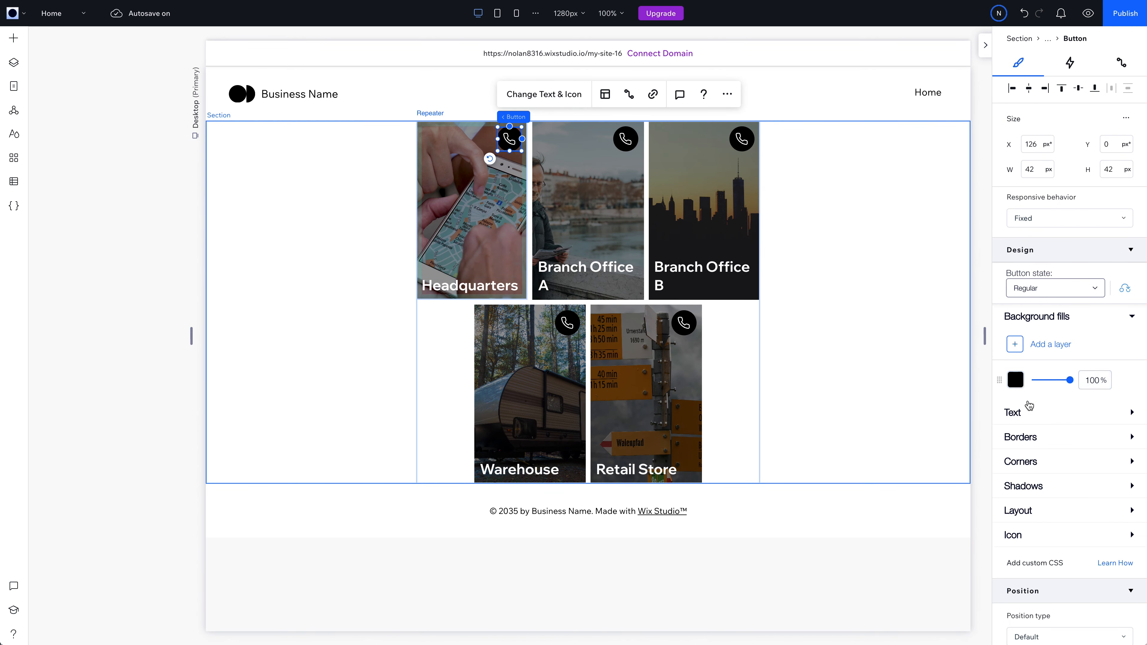
{"action": "left_click", "coordinate": [1015, 379]}
{"action": "left_click", "coordinate": [1030, 453]}
{"action": "left_click", "coordinate": [1129, 363]}
{"action": "left_click", "coordinate": [1075, 535]}
{"action": "scroll", "coordinate": [1079, 520], "scroll_direction": "down", "scroll_amount": 3}
{"action": "left_click", "coordinate": [1124, 511]}
{"action": "left_click", "coordinate": [1097, 483]}
{"action": "left_click", "coordinate": [1124, 401]}
Connect the phone button's click action to the Phone Number (URL) field of the Locations dataset.
{"action": "left_click", "coordinate": [1122, 63]}
{"action": "left_click", "coordinate": [1069, 243]}
{"action": "left_click", "coordinate": [1053, 312]}
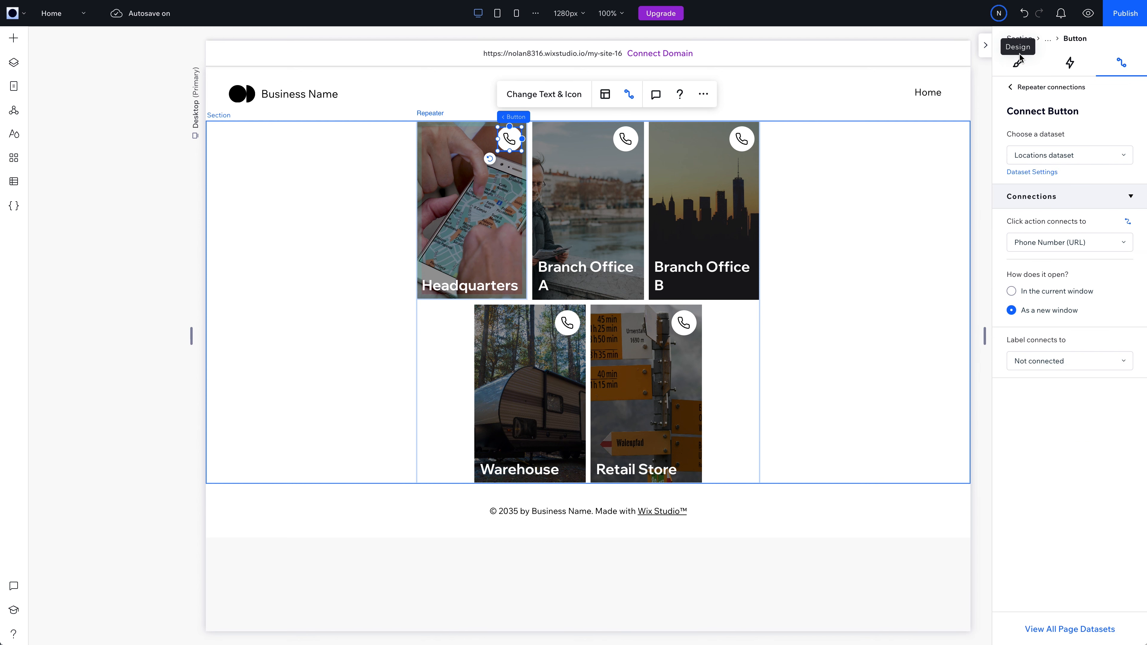
{"action": "left_click", "coordinate": [1018, 64]}
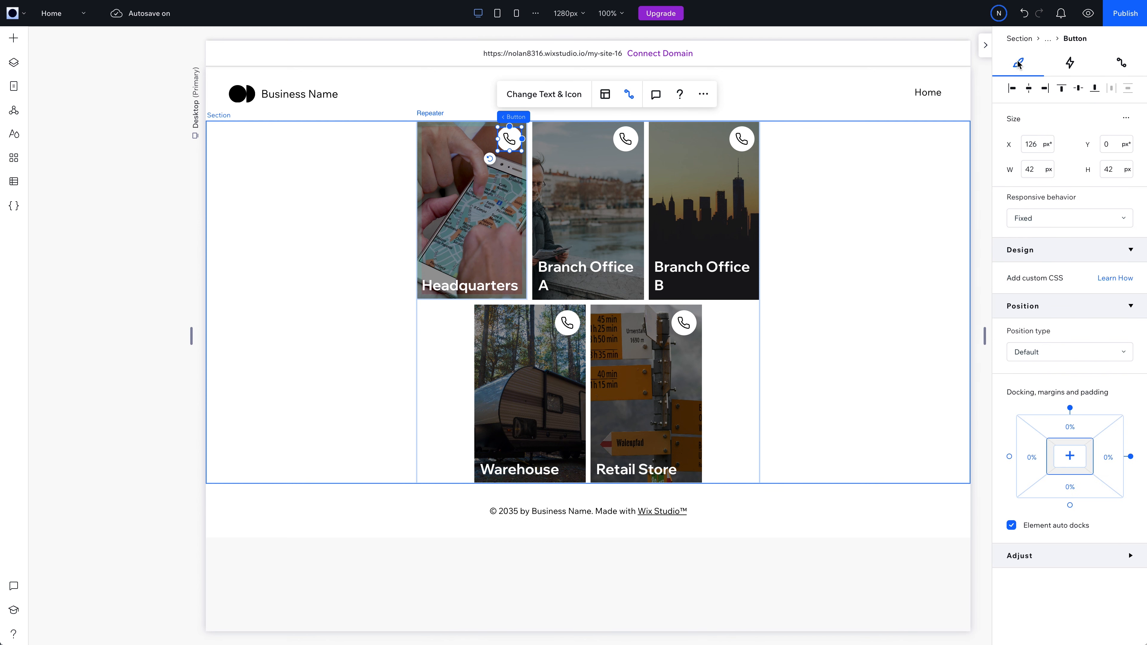
Stretch the repeater across the whole section and switch its display type to Slider.
{"action": "left_click", "coordinate": [745, 336]}
{"action": "left_click", "coordinate": [747, 134]}
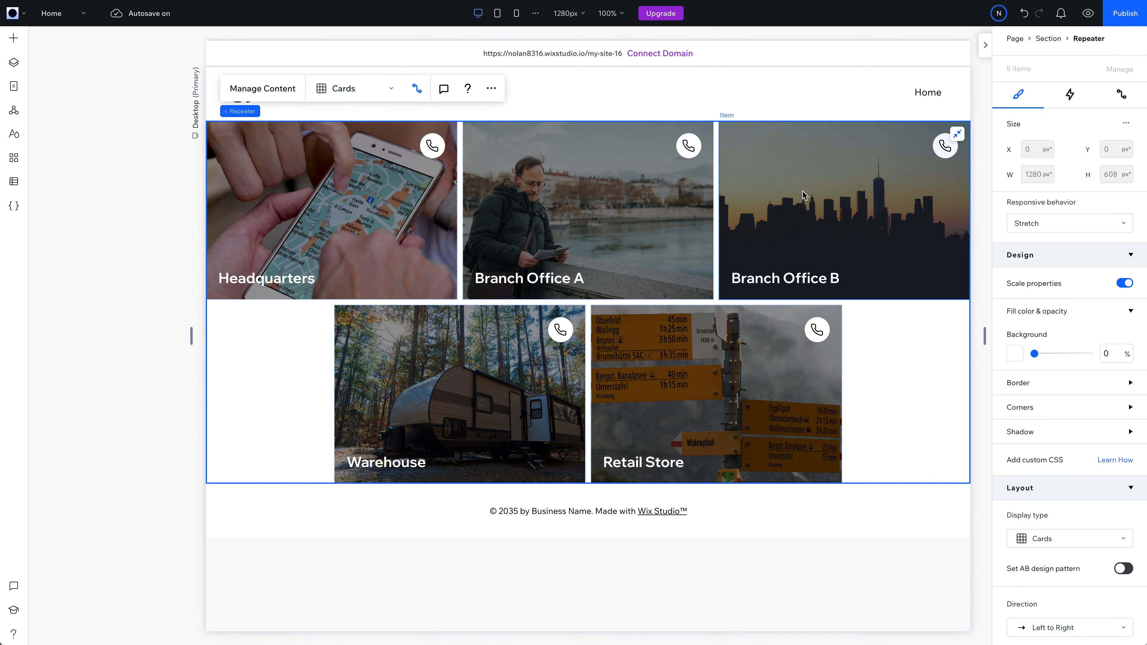
{"action": "left_click", "coordinate": [365, 89]}
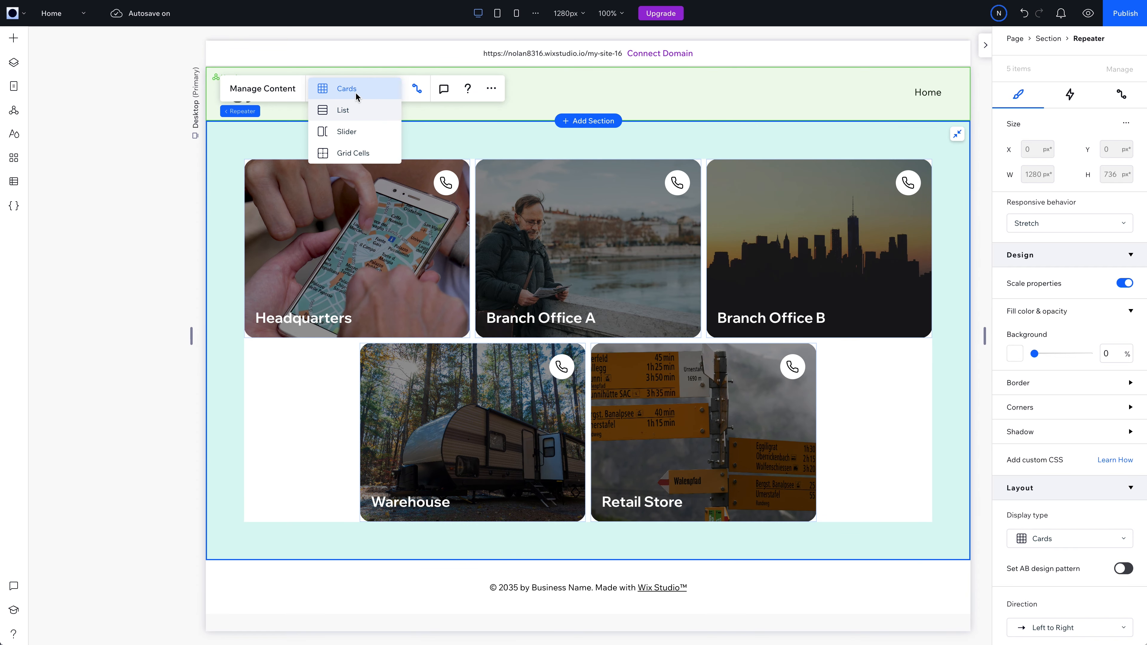
{"action": "left_click", "coordinate": [355, 92]}
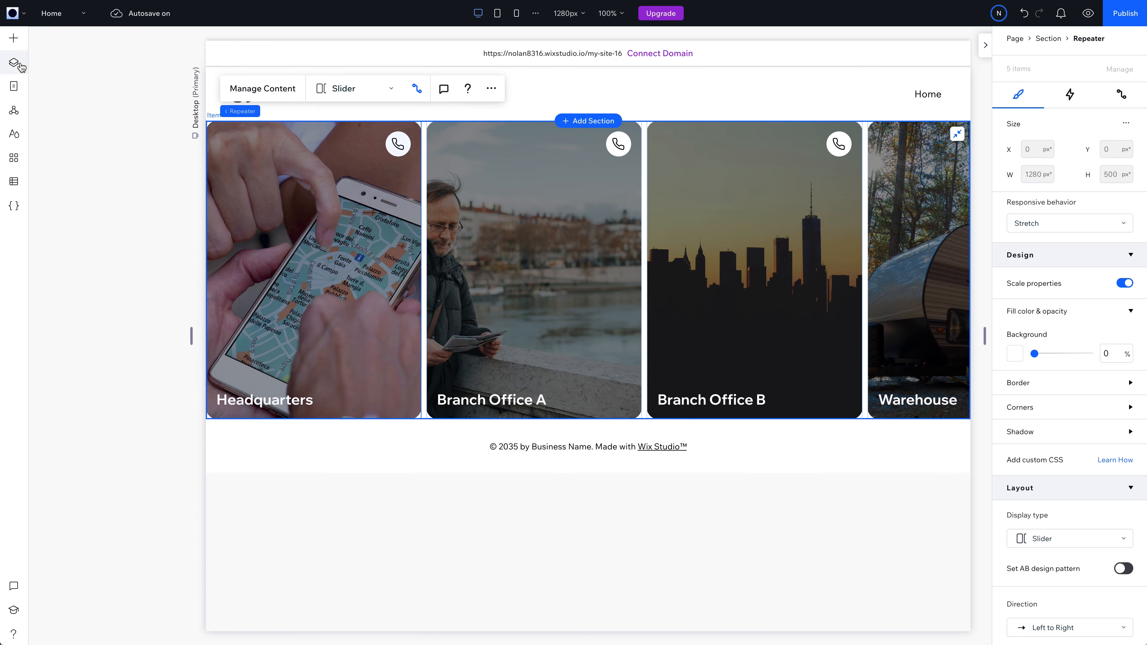
Select the repeater in the page structure and add equal padding on all its sides.
{"action": "left_click", "coordinate": [16, 64]}
{"action": "left_click", "coordinate": [100, 119]}
{"action": "left_click", "coordinate": [264, 163]}
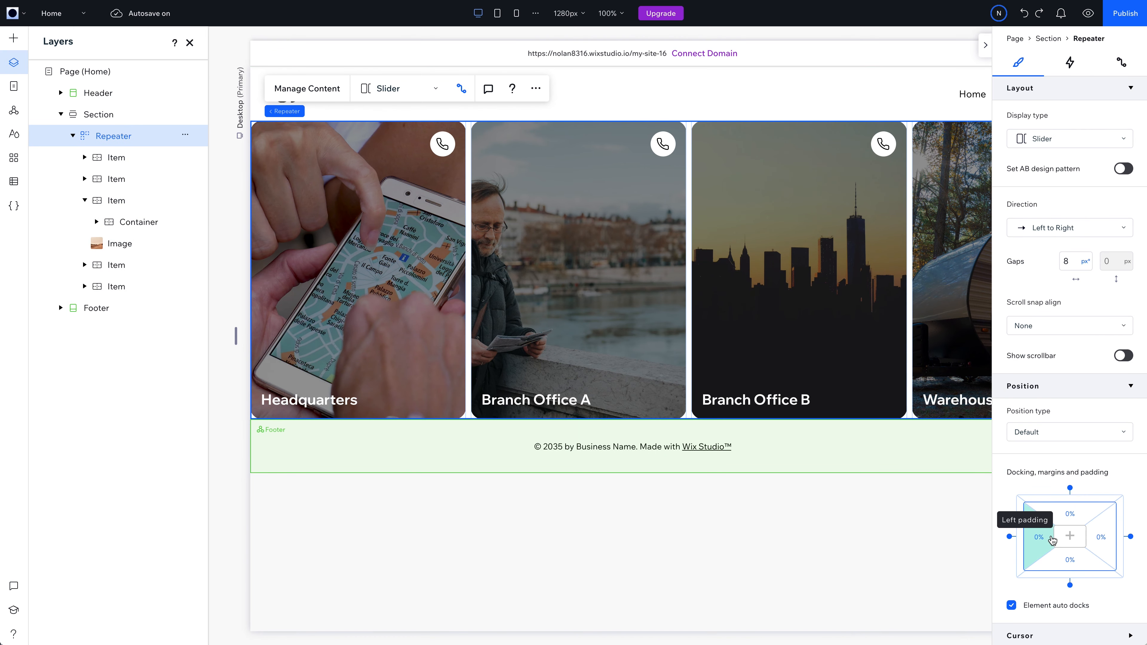
{"action": "left_click", "coordinate": [1043, 538]}
{"action": "key", "text": "Return"}
{"action": "scroll", "coordinate": [1044, 287], "scroll_direction": "up", "scroll_amount": 5}
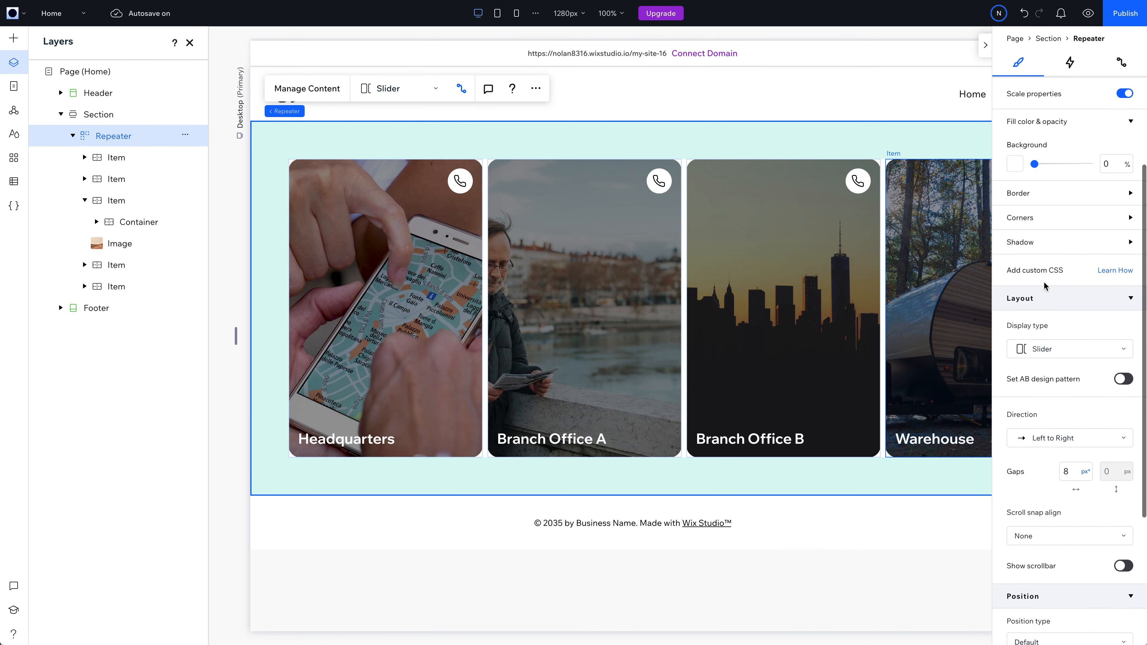
Fill the repeater's background with green at 100% opacity and set its corner radius to 20 px.
{"action": "left_click", "coordinate": [1016, 308]}
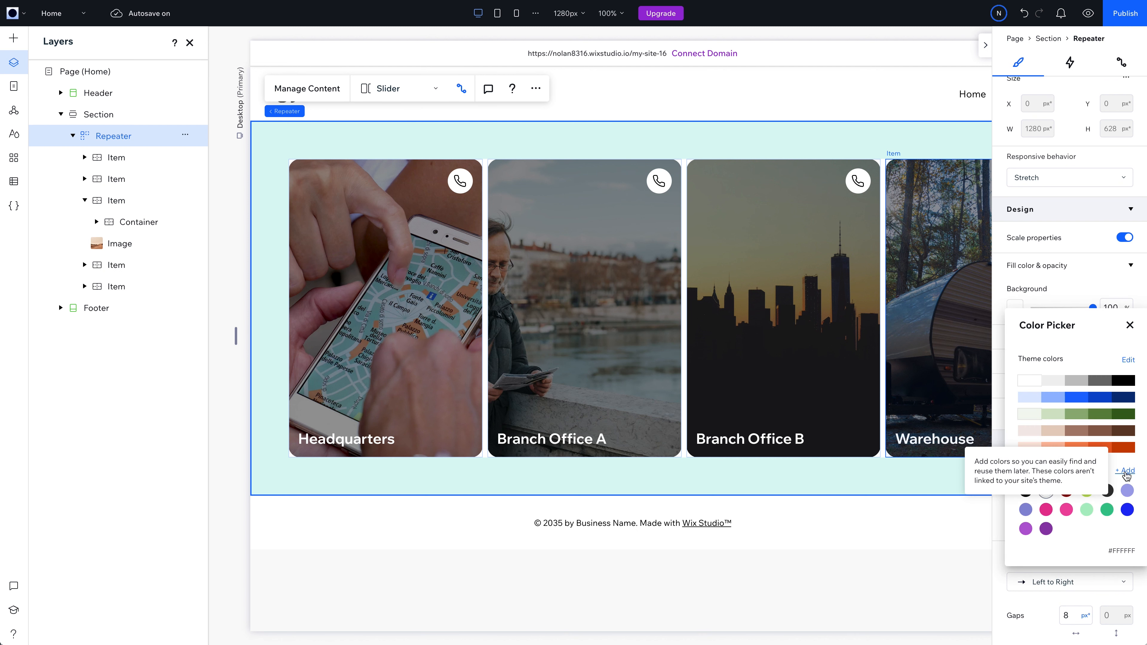
{"action": "left_click", "coordinate": [1107, 511]}
{"action": "left_click", "coordinate": [1068, 283]}
{"action": "scroll", "coordinate": [1068, 283], "scroll_direction": "up", "scroll_amount": 1}
{"action": "left_click", "coordinate": [1022, 377]}
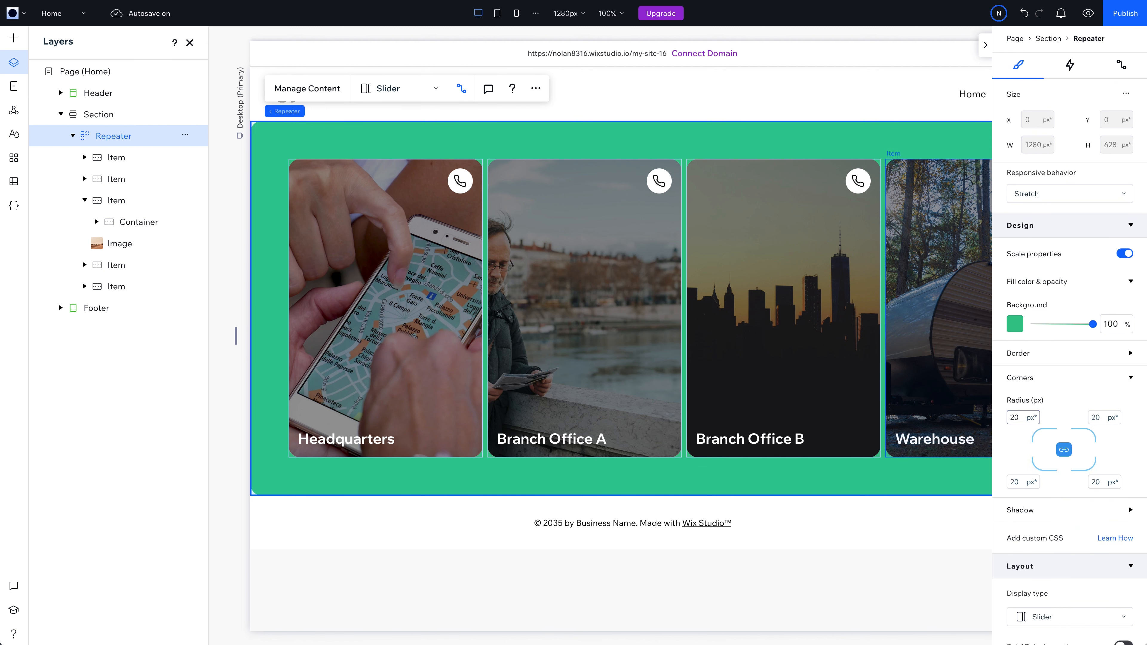
Select the section holding the repeater and set its padding to 5% on all sides.
{"action": "left_click", "coordinate": [135, 116]}
{"action": "left_click", "coordinate": [1034, 536]}
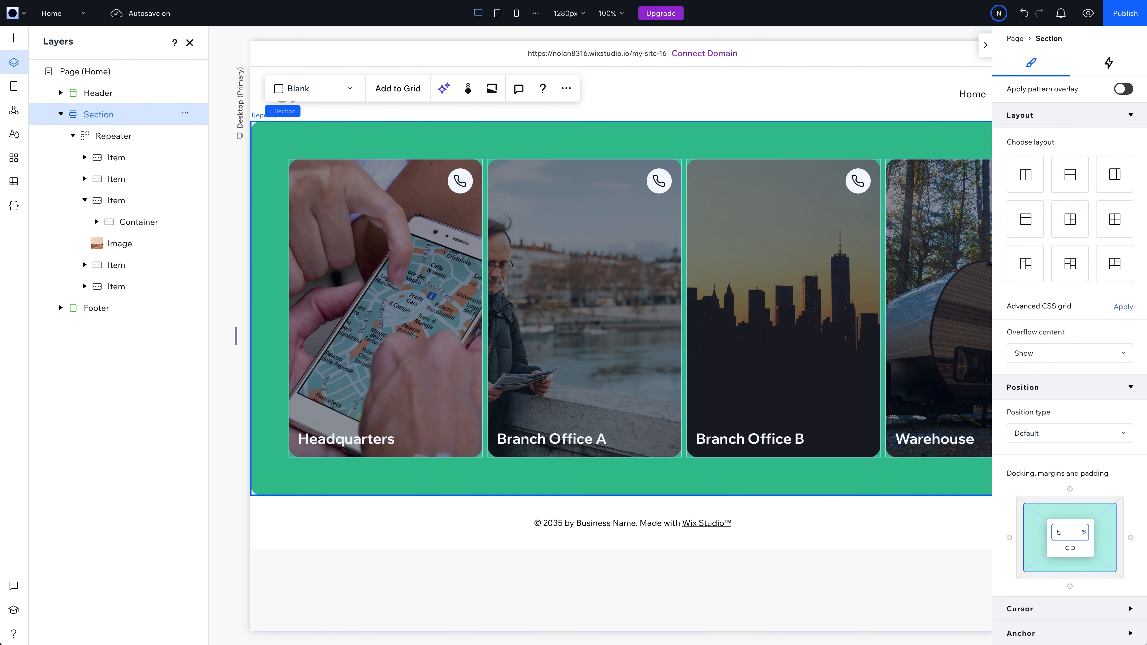
{"action": "key", "text": "Return"}
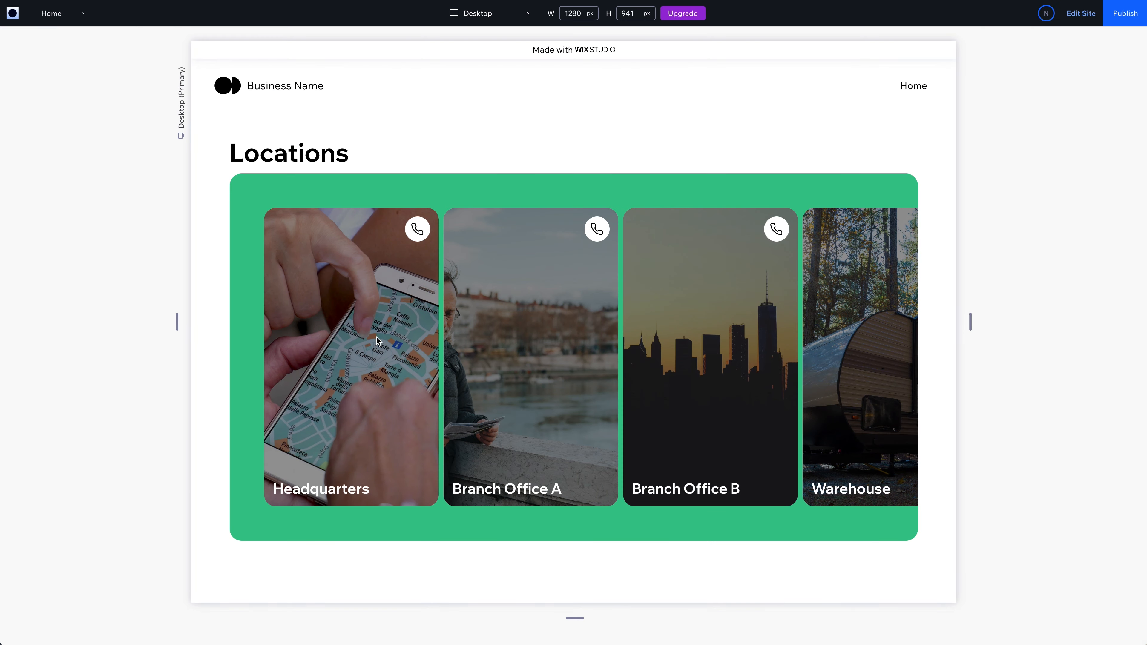
Scroll through the location slider in the site preview and return to editing the site.
{"action": "scroll", "coordinate": [392, 339], "scroll_direction": "right", "scroll_amount": 2}
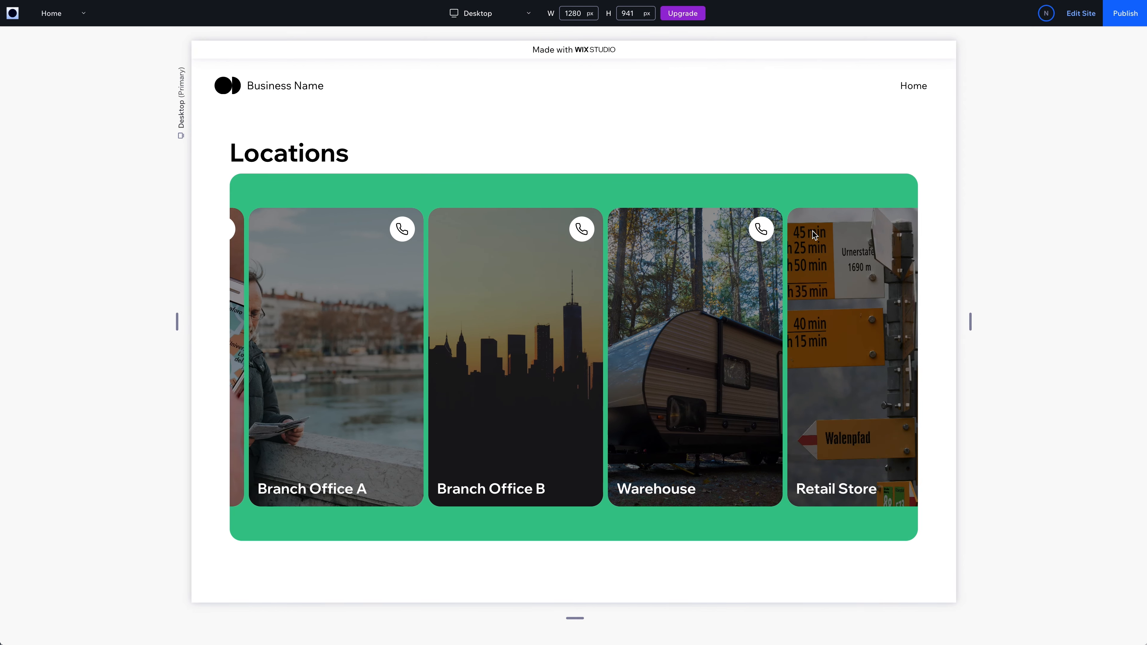
{"action": "left_click", "coordinate": [1081, 13]}
Set the Headquarters title's font size to 29 px and center-align its text.
{"action": "left_click", "coordinate": [411, 518]}
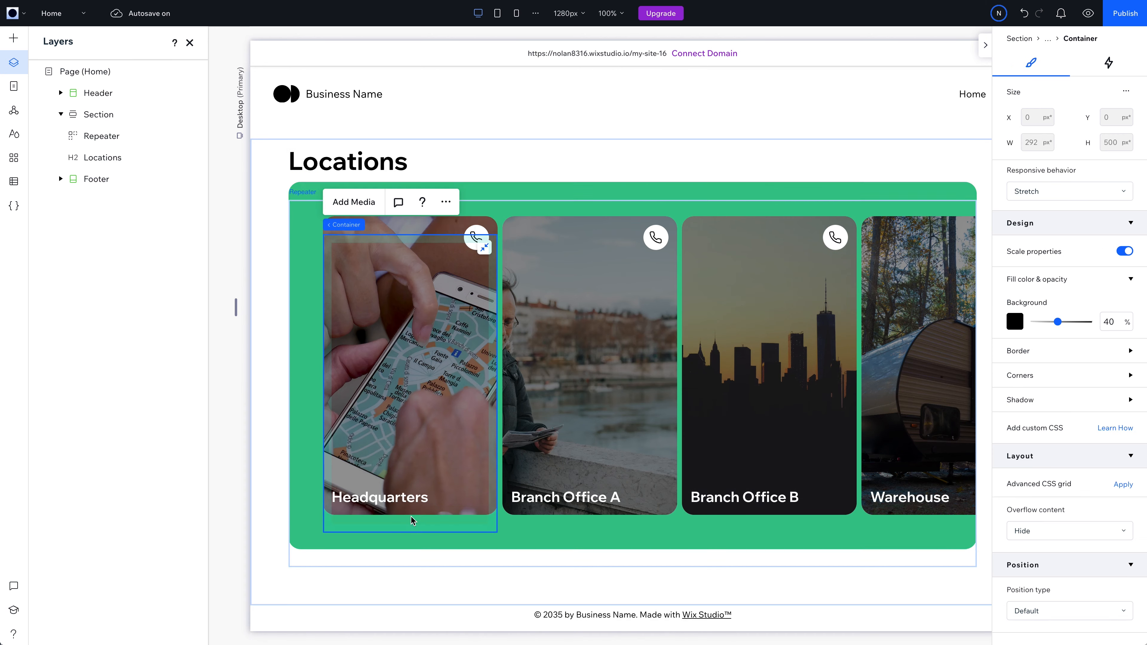
{"action": "left_click", "coordinate": [411, 519]}
{"action": "left_click", "coordinate": [404, 499]}
{"action": "left_click", "coordinate": [404, 499]}
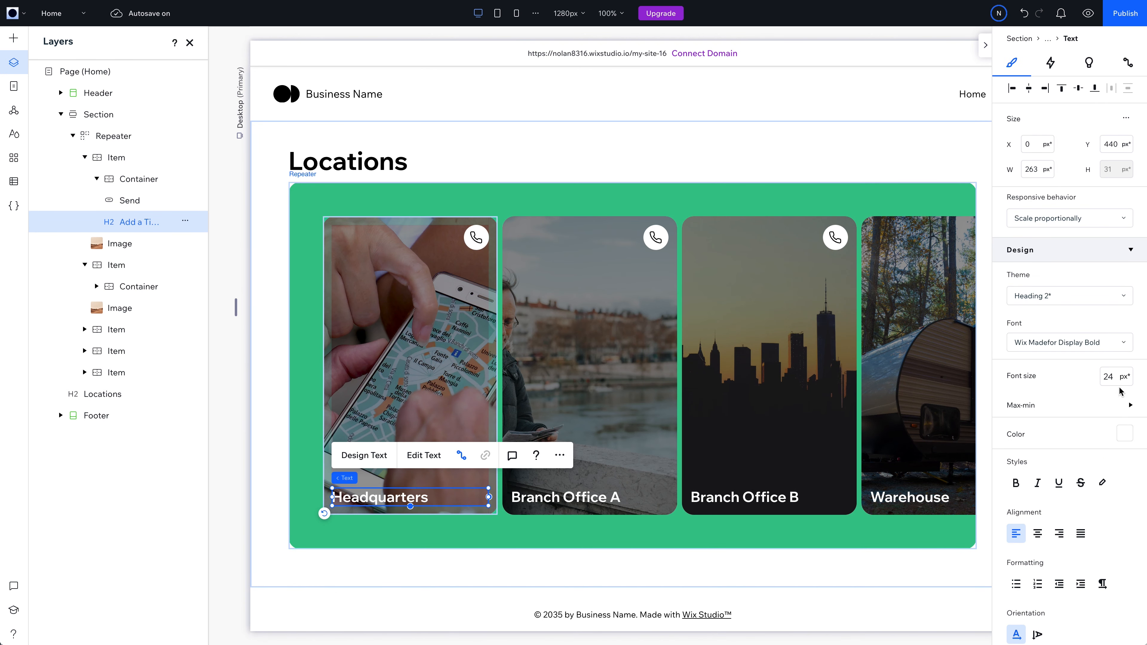
{"action": "key", "text": "Up"}
{"action": "key", "text": "Up"}
{"action": "key", "text": "Up"}
{"action": "key", "text": "Up"}
{"action": "key", "text": "Up"}
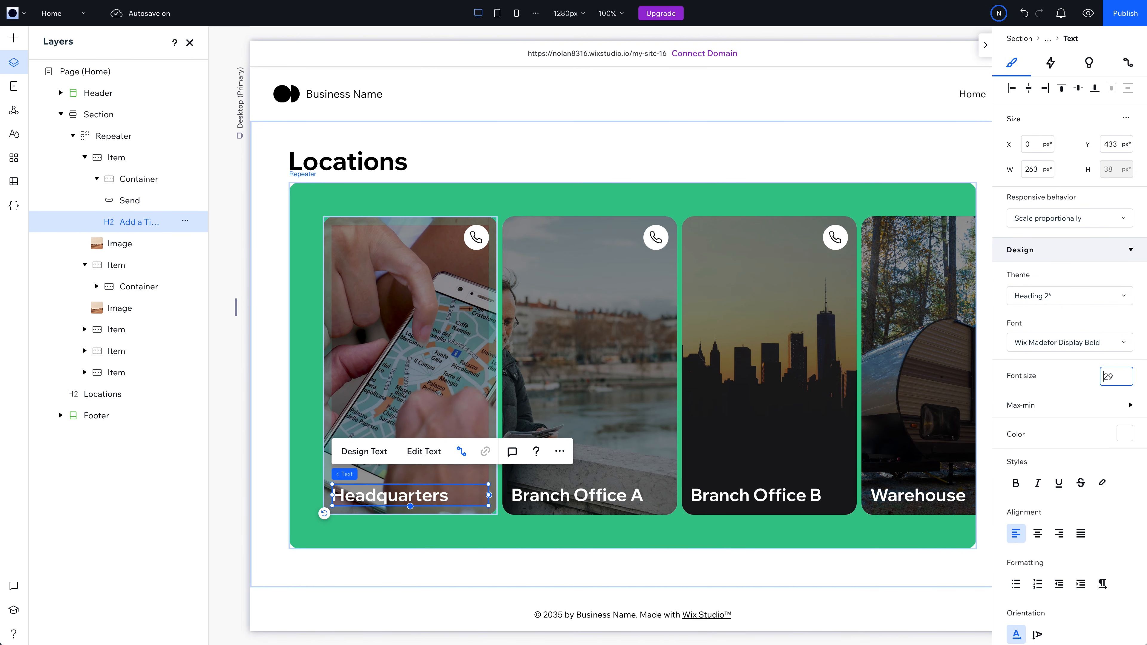
{"action": "left_click", "coordinate": [1037, 533]}
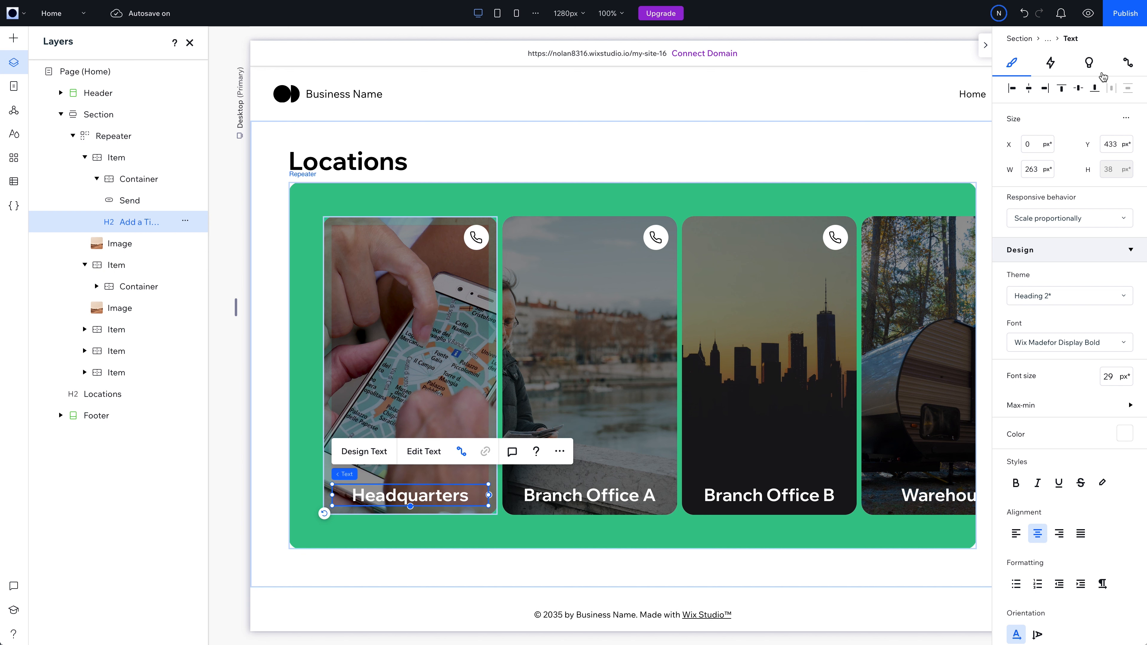